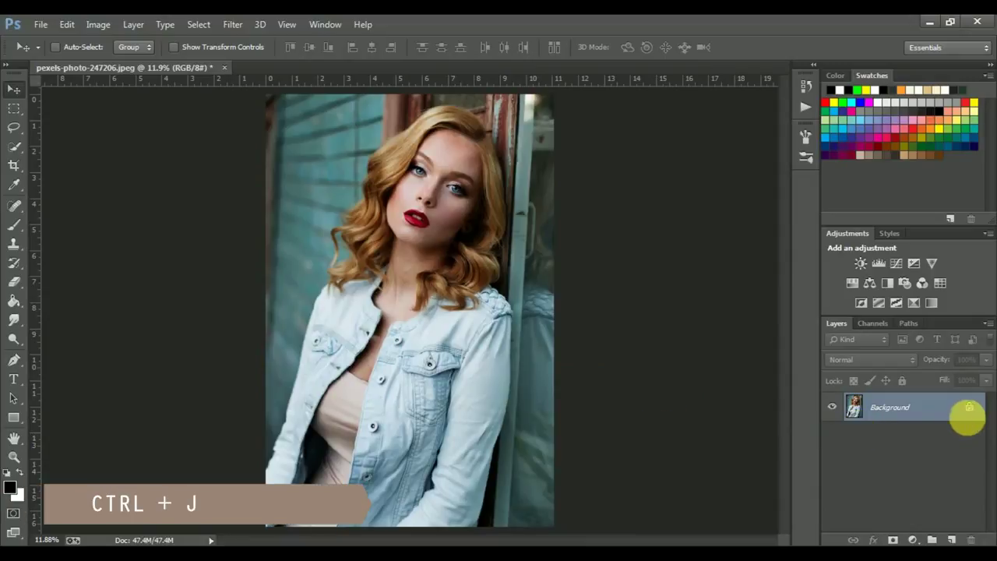
# Duplicate the Background to Layer 1, convert it to a smart object, and open Camera Raw Filter.
pyautogui.hotkey('ctrl', 'j')
pyautogui.rightClick(903, 408)
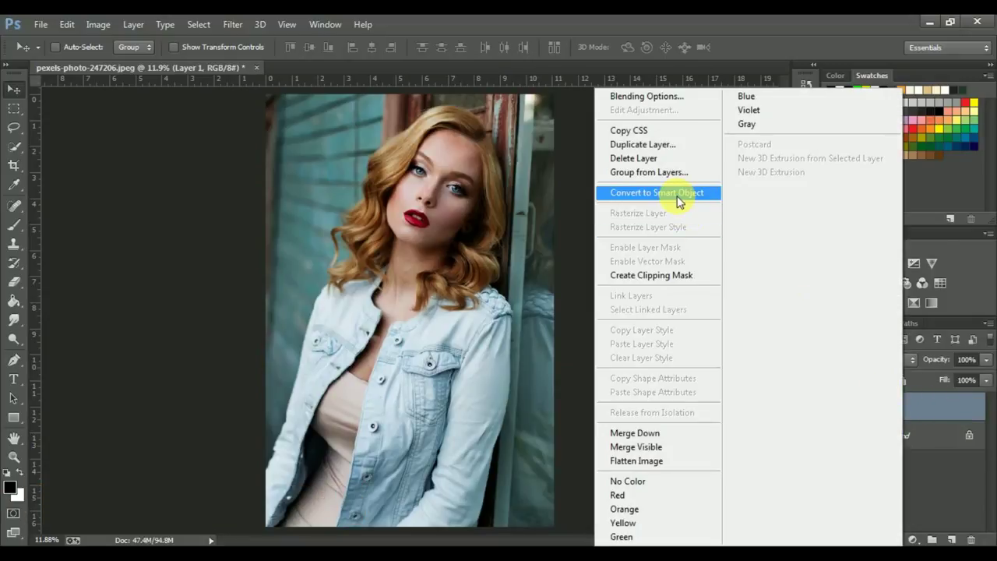
pyautogui.click(682, 193)
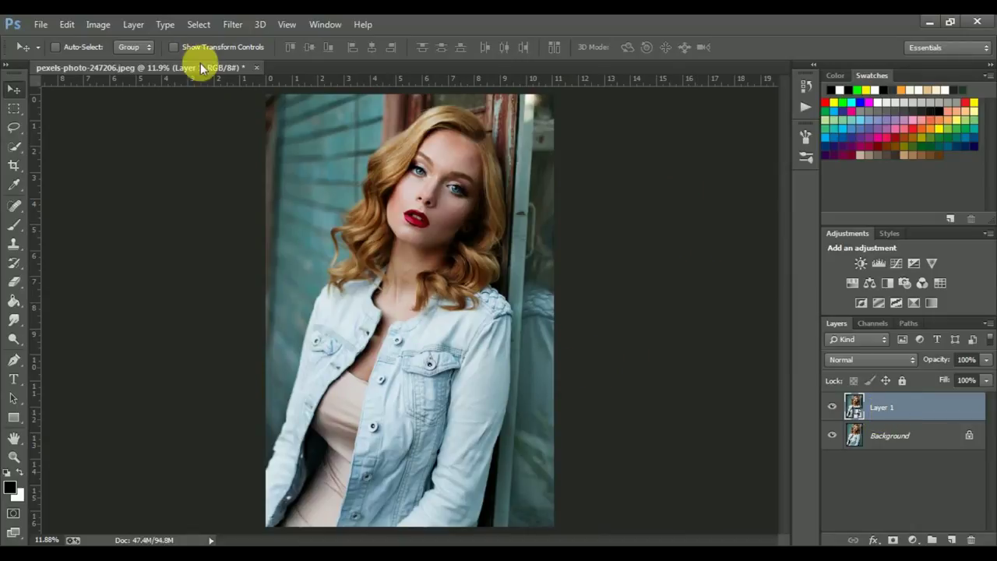
pyautogui.click(239, 26)
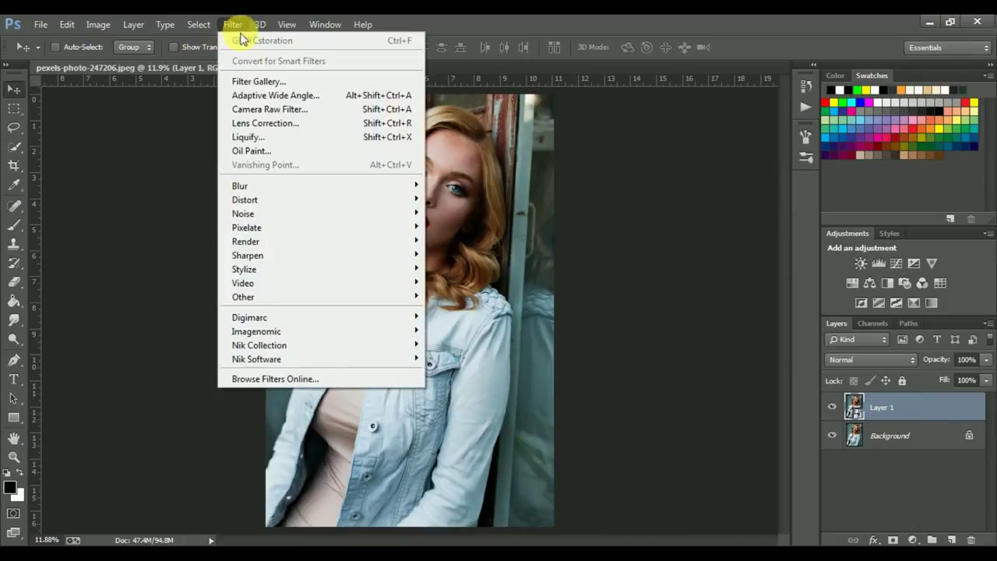
pyautogui.click(311, 115)
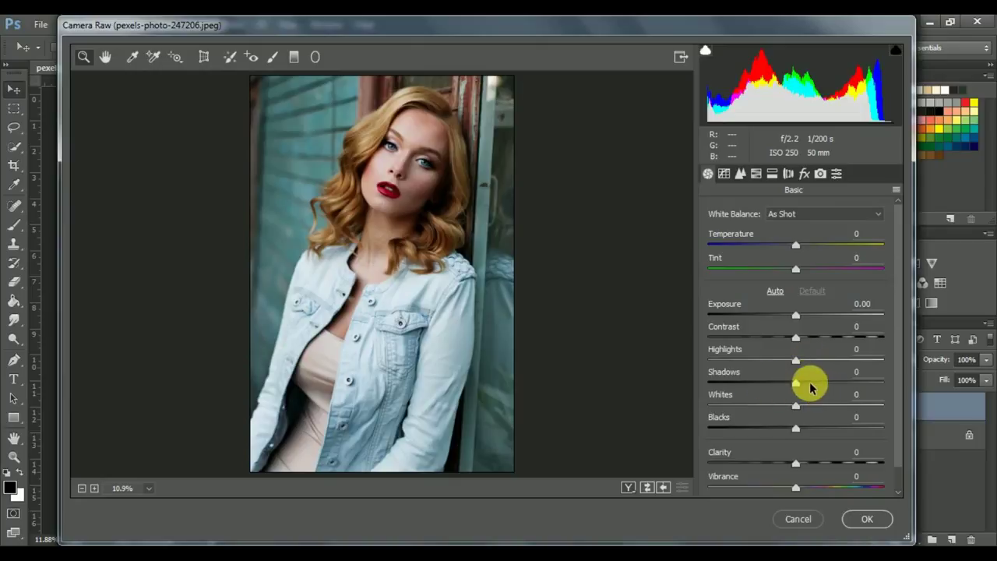
# Set Shadows +100, Highlights -11, Contrast +6, Temperature -3, Whites +8 and Blacks -10.
pyautogui.moveTo(795, 382); pyautogui.dragTo(911, 383)
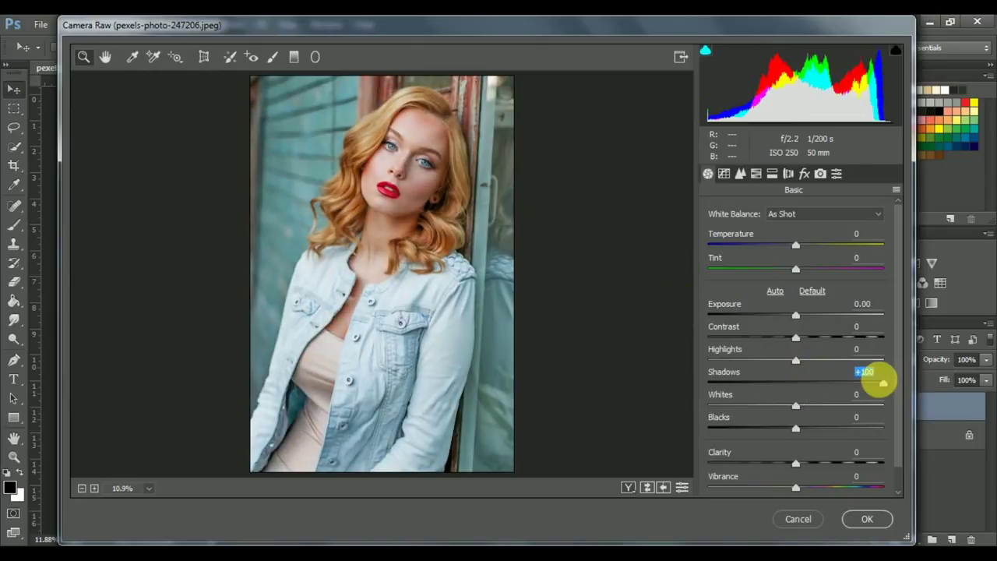
pyautogui.moveTo(795, 359); pyautogui.dragTo(787, 362)
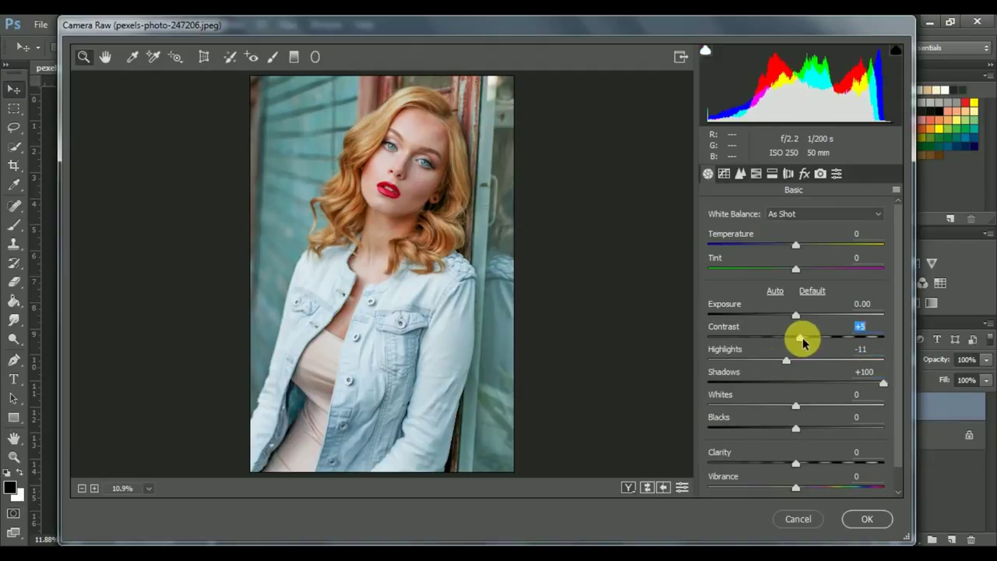
pyautogui.moveTo(798, 340); pyautogui.dragTo(803, 339)
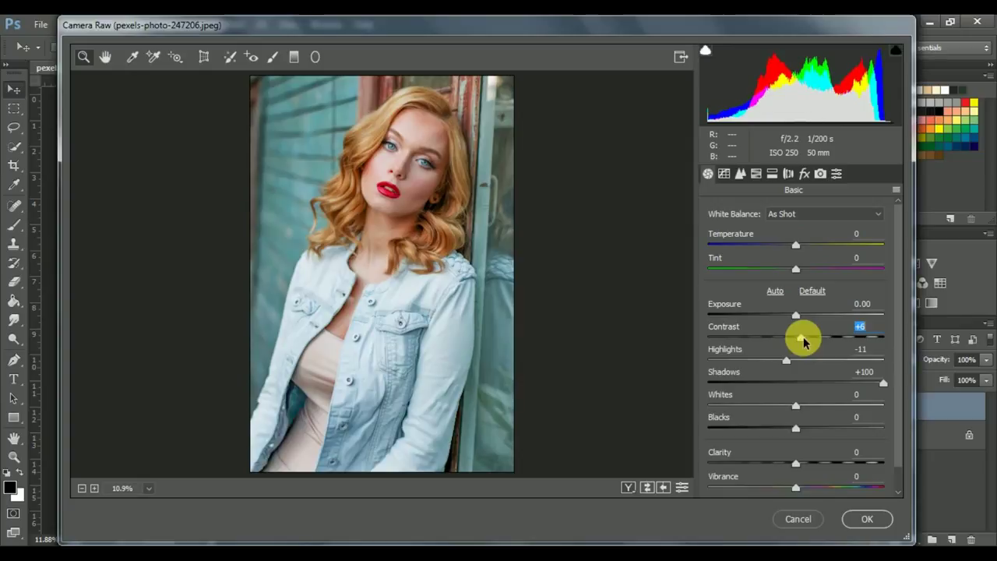
pyautogui.click(797, 316)
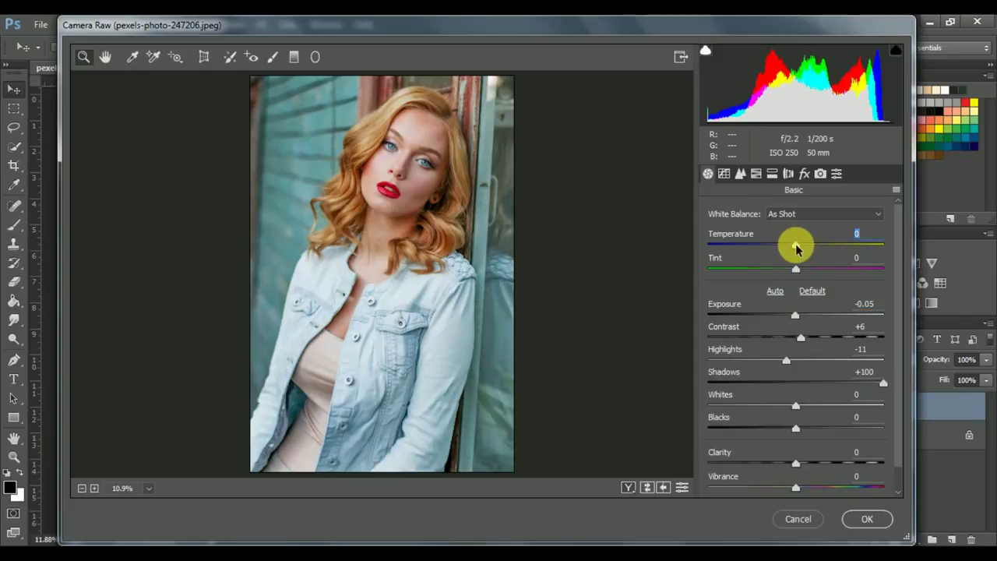
pyautogui.moveTo(796, 248); pyautogui.dragTo(793, 249)
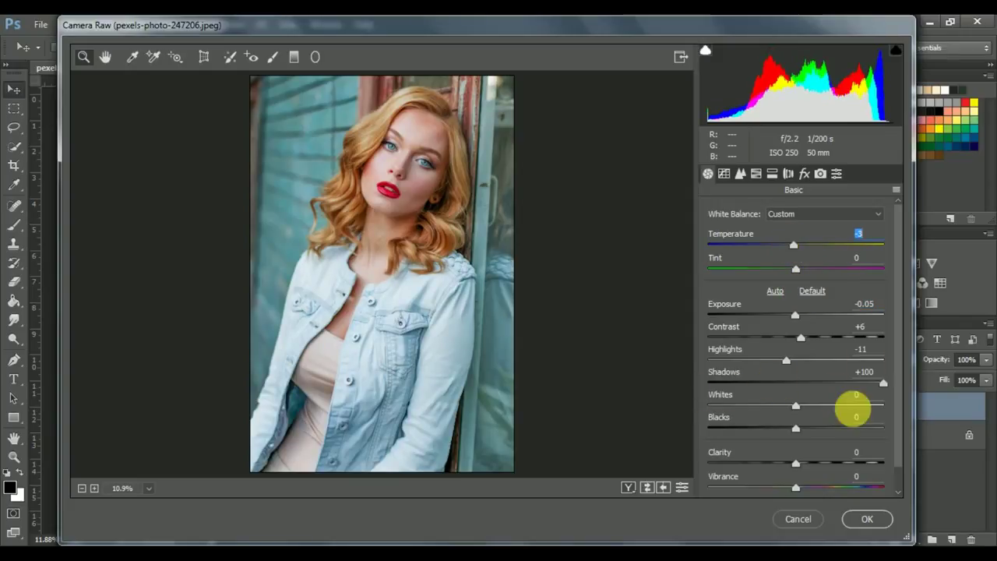
pyautogui.moveTo(817, 405); pyautogui.dragTo(784, 430)
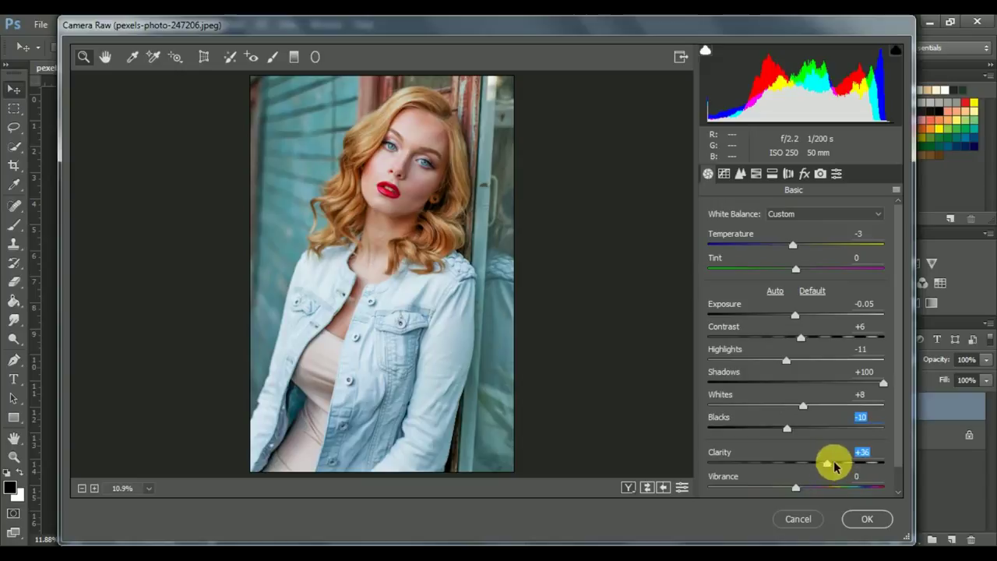
# Push Clarity to +100, Vibrance to +79 and Saturation to +28, checking the face up close.
pyautogui.moveTo(828, 462); pyautogui.dragTo(867, 470)
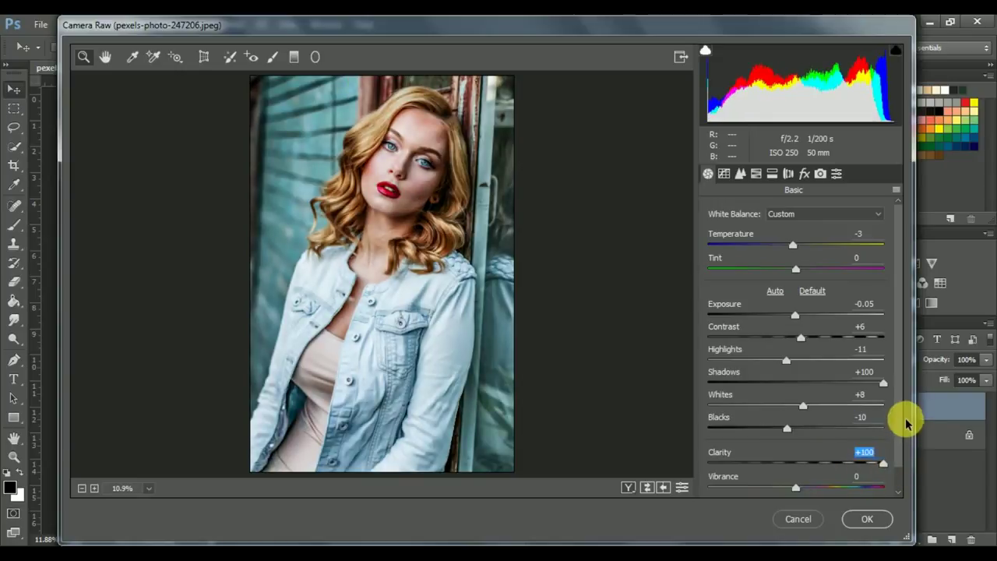
pyautogui.scroll(-1, 899, 471)
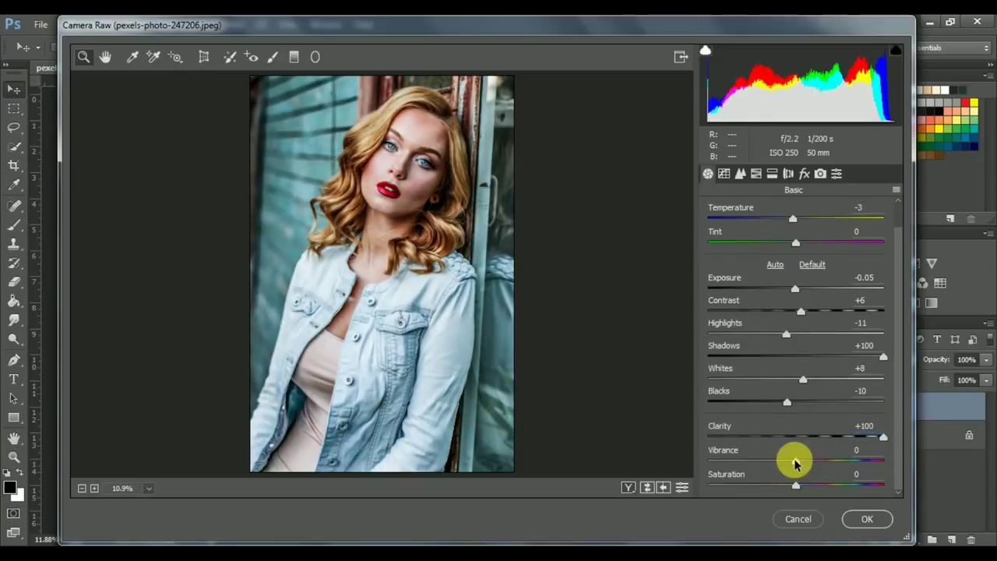
pyautogui.moveTo(795, 461); pyautogui.dragTo(864, 461)
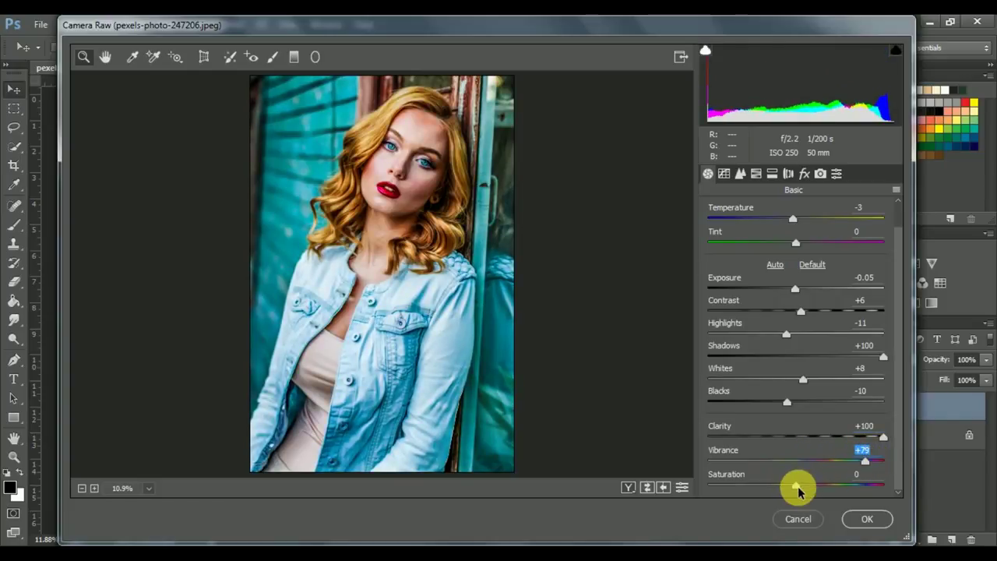
pyautogui.moveTo(795, 487); pyautogui.dragTo(824, 487)
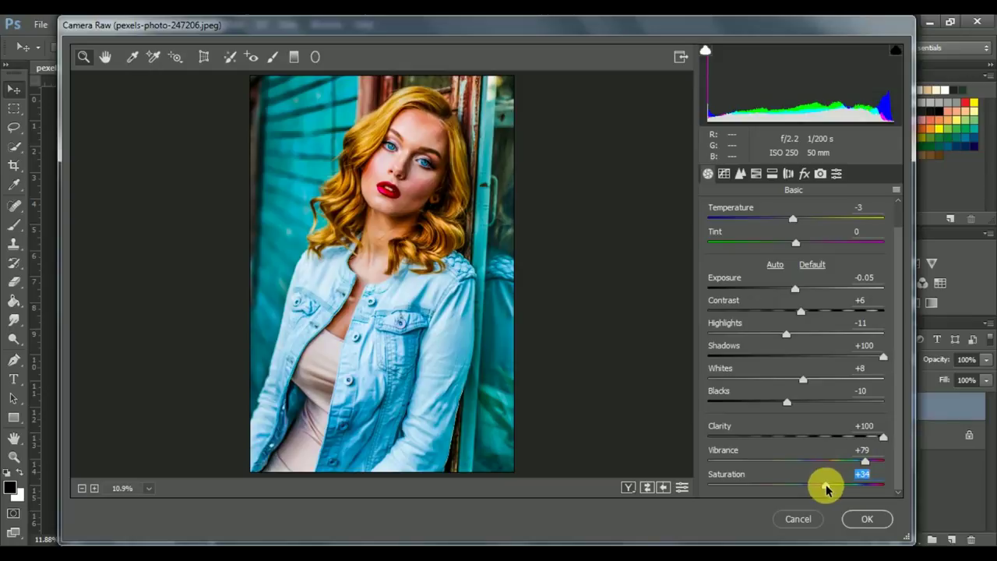
pyautogui.moveTo(828, 487); pyautogui.dragTo(819, 491)
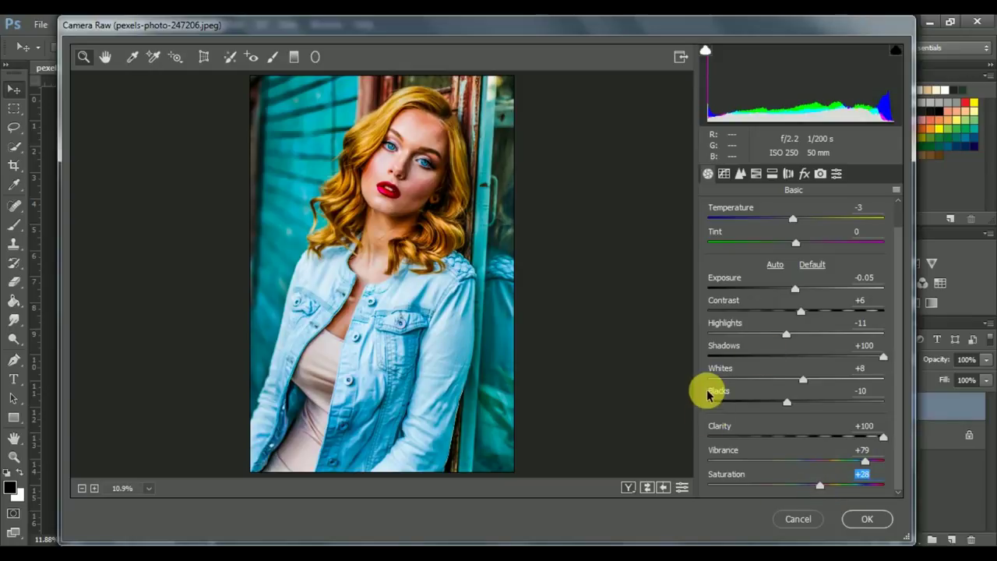
pyautogui.click(396, 129)
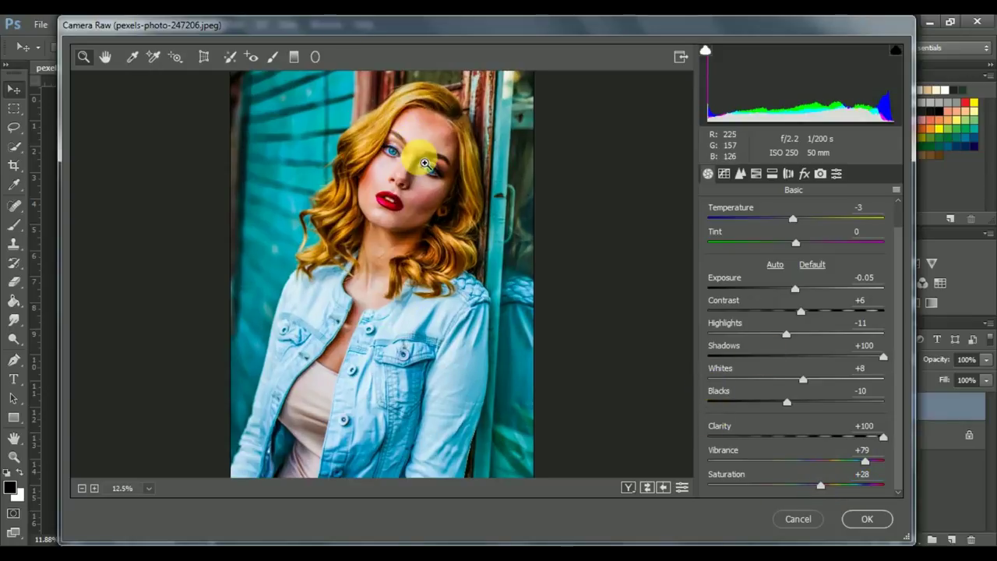
pyautogui.click(426, 163)
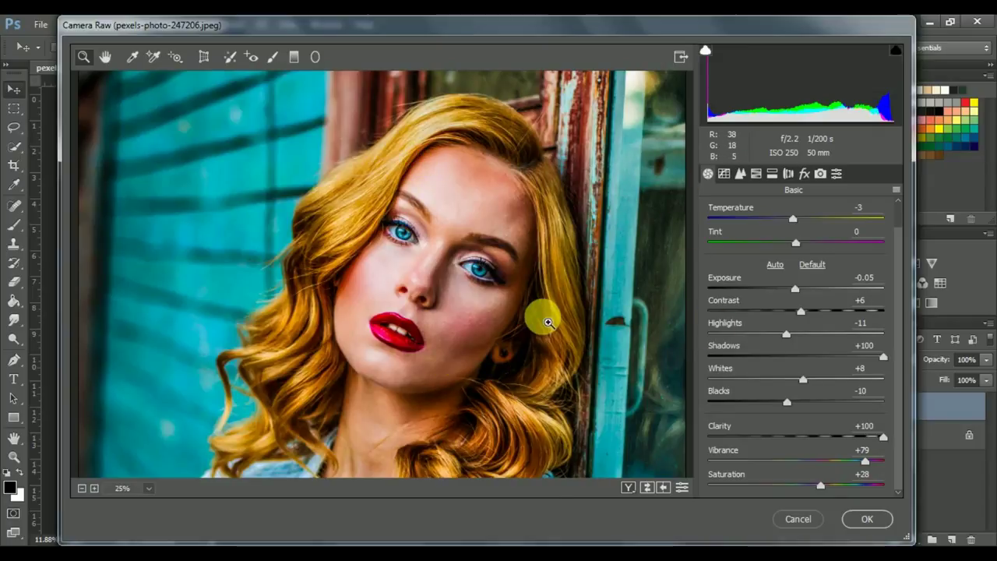
pyautogui.hotkey('ctrl', '0')
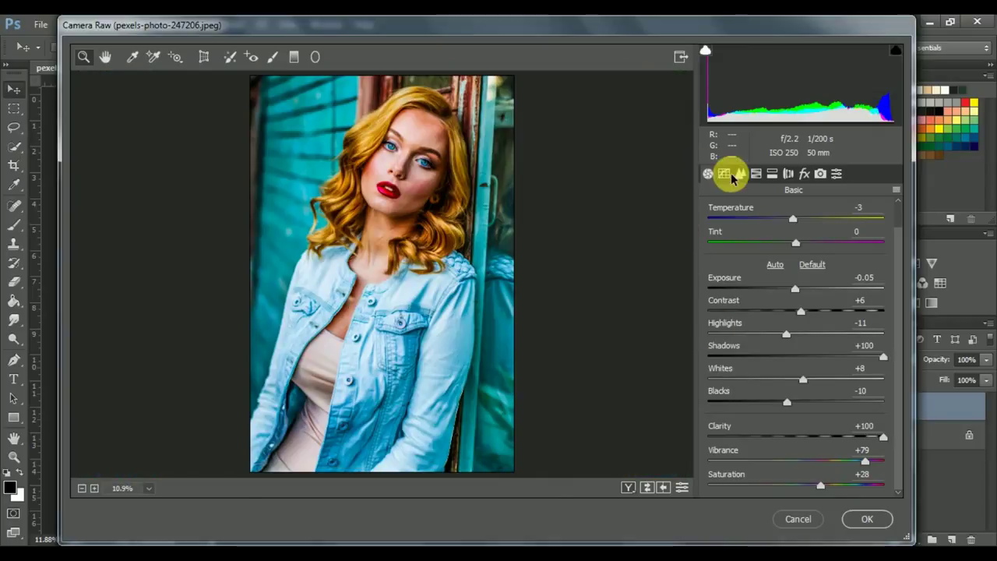
# In the Detail panel, set Luminance noise reduction 100 and sharpening Amount 88, Detail 64, Radius 1.8.
pyautogui.click(741, 174)
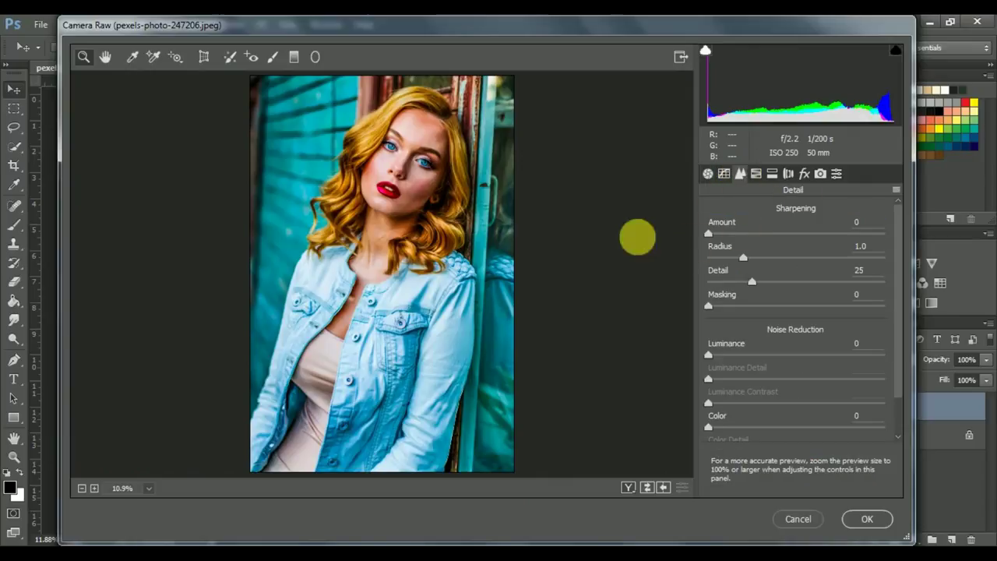
pyautogui.moveTo(756, 360); pyautogui.dragTo(894, 371)
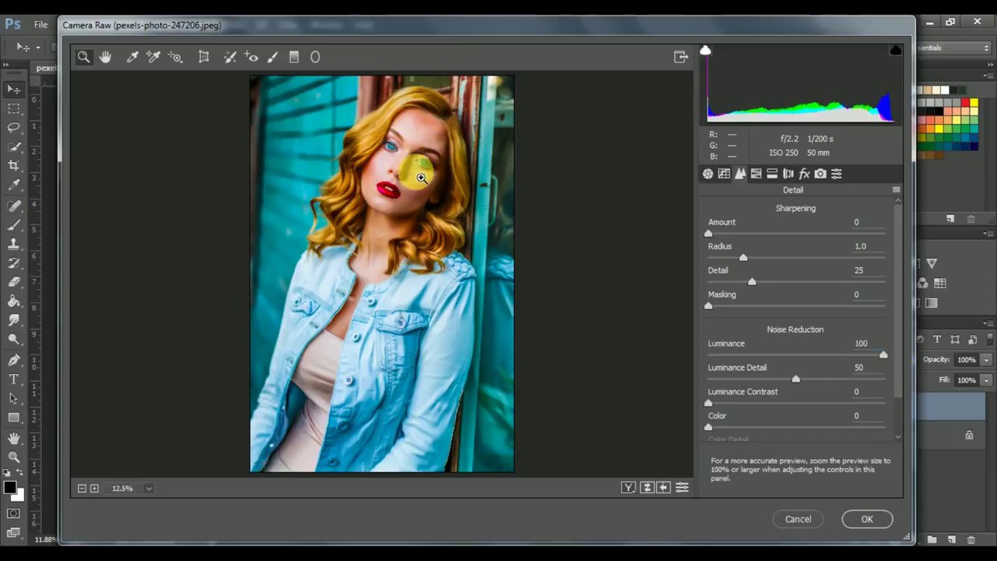
pyautogui.click(420, 179)
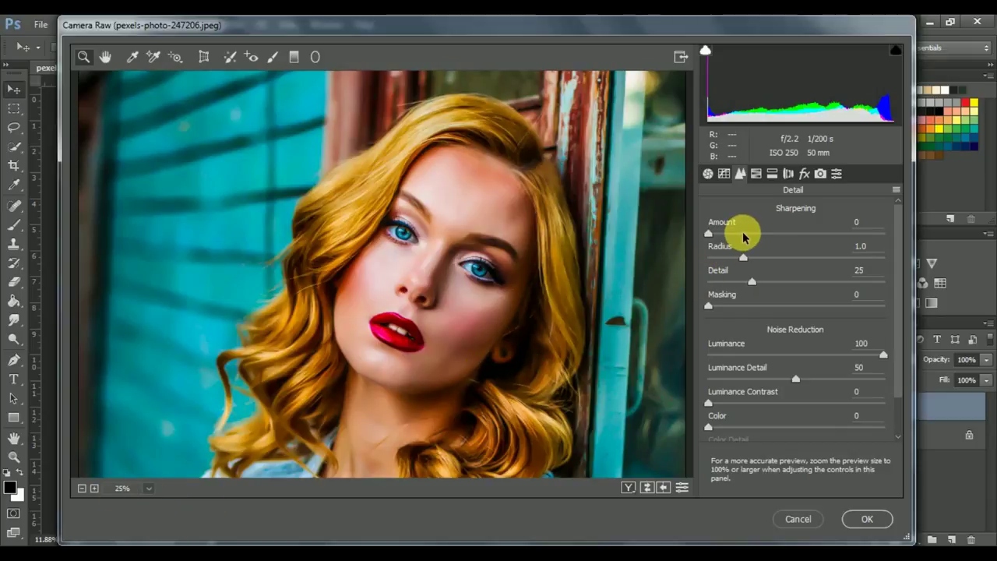
pyautogui.moveTo(783, 234); pyautogui.dragTo(811, 235)
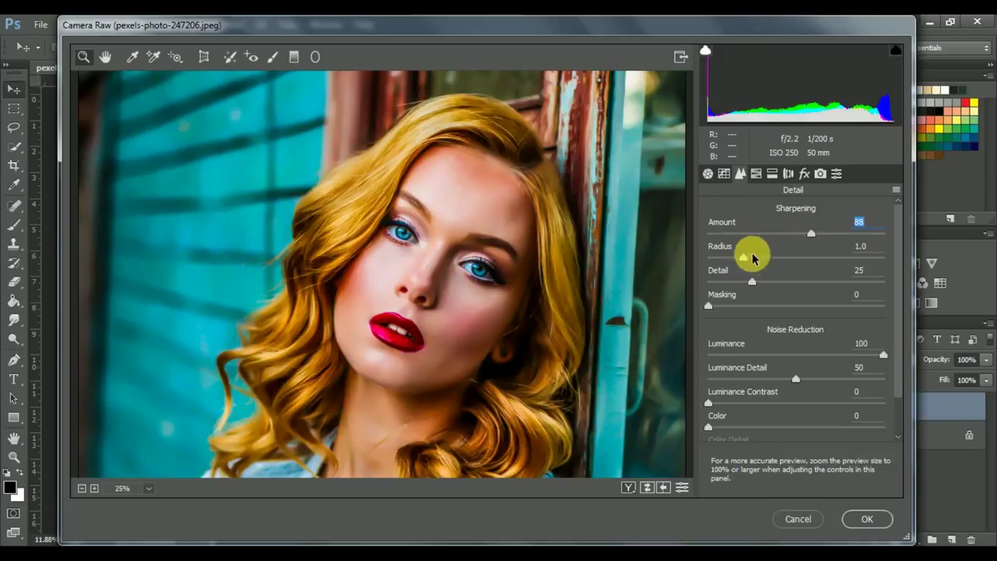
pyautogui.moveTo(767, 280); pyautogui.dragTo(820, 283)
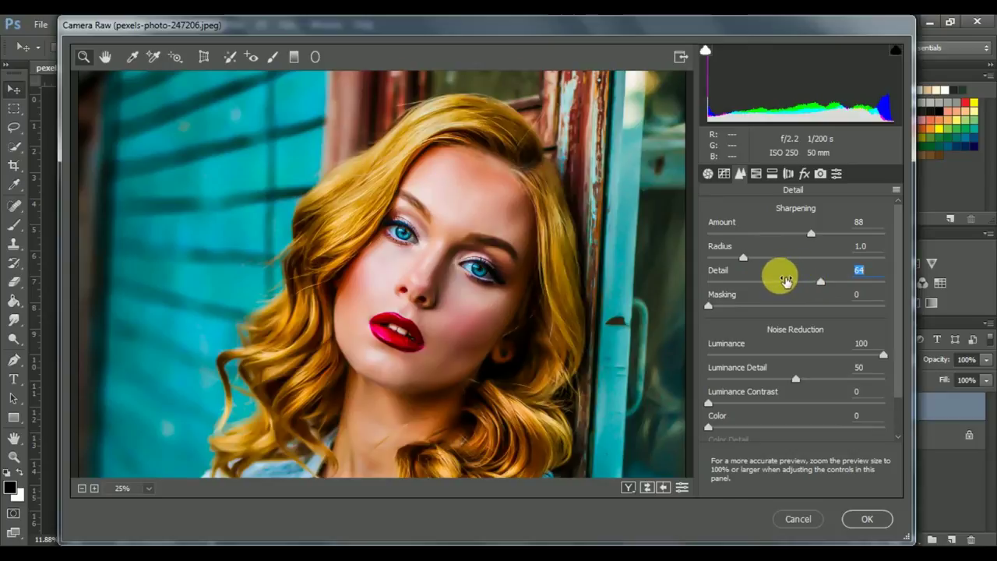
pyautogui.moveTo(757, 260); pyautogui.dragTo(788, 260)
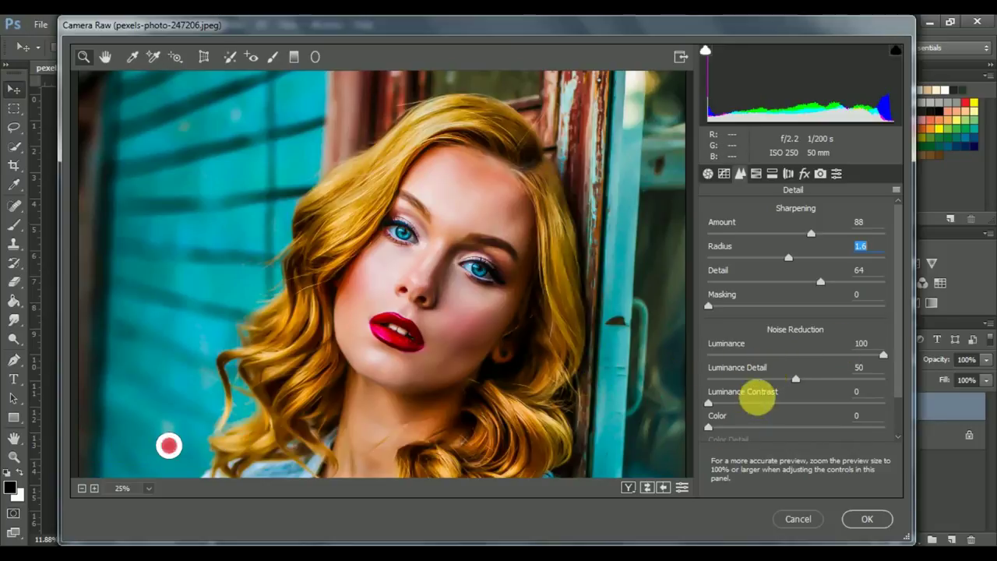
pyautogui.moveTo(798, 269); pyautogui.dragTo(809, 263)
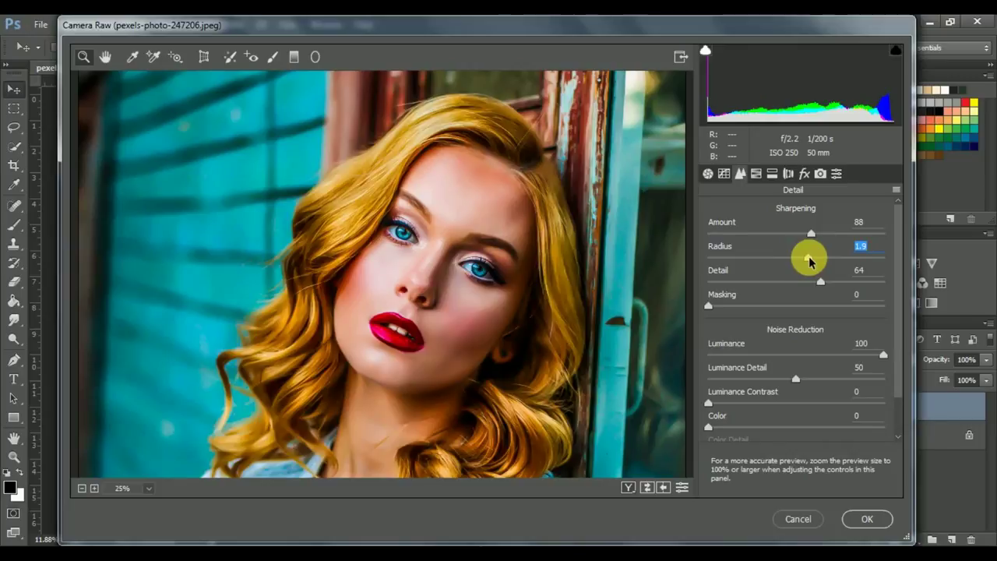
pyautogui.moveTo(810, 262); pyautogui.dragTo(782, 254)
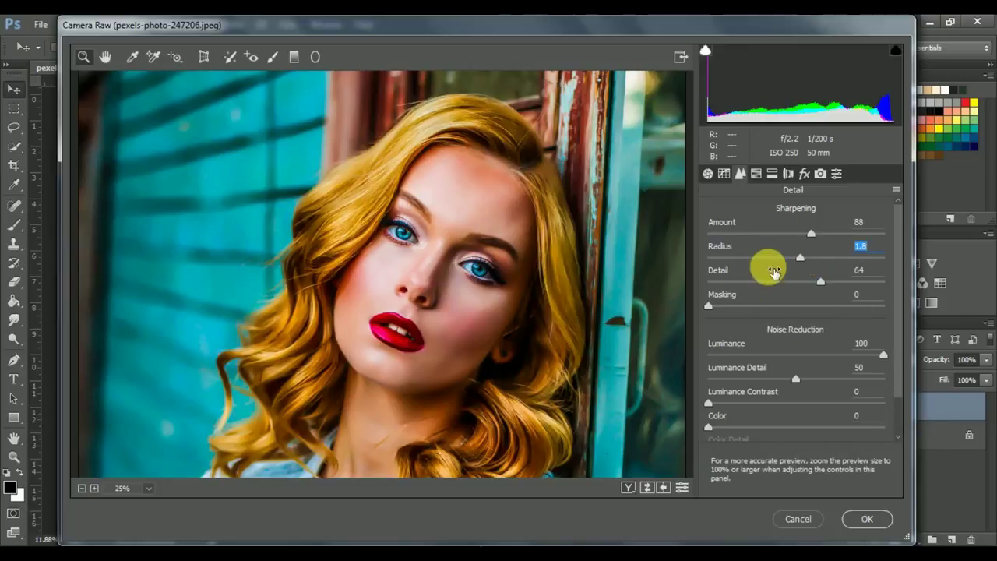
# Bring up the HSL Hue adjustments for Aquas -26 and Blues -15 with the whole photo in view.
pyautogui.click(755, 173)
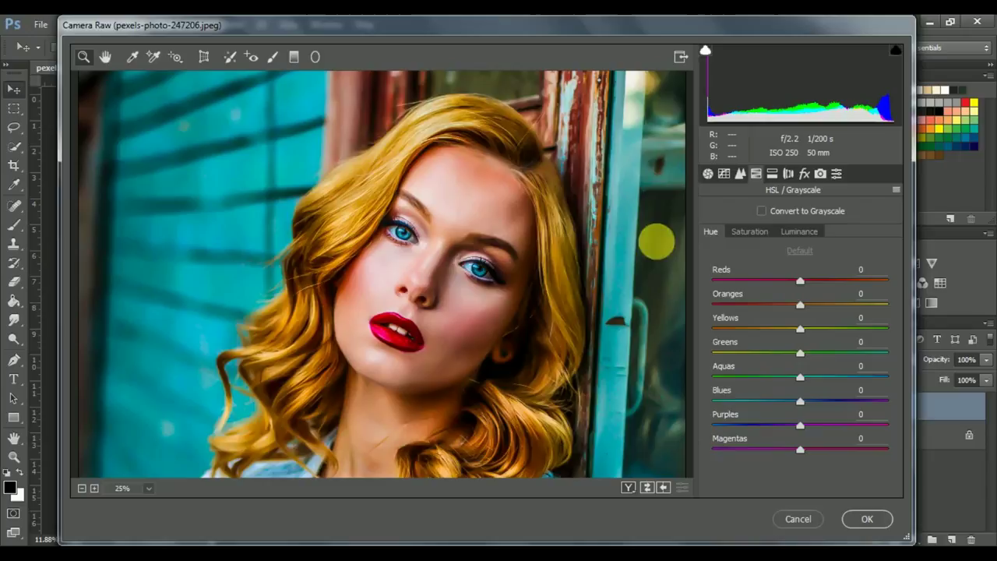
pyautogui.click(508, 314)
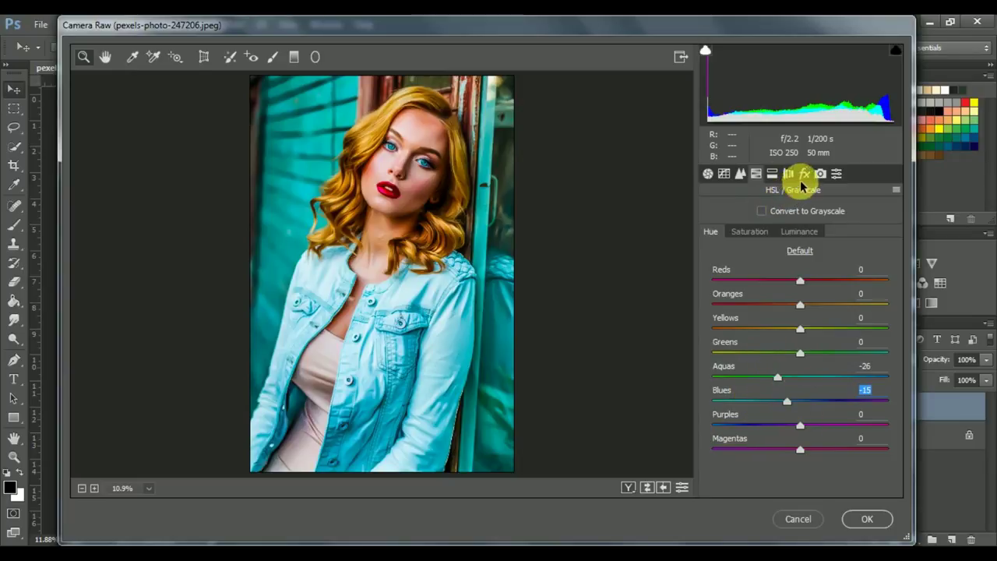
# Add a darkening vignette with Feather 65 in the Effects panel.
pyautogui.click(803, 173)
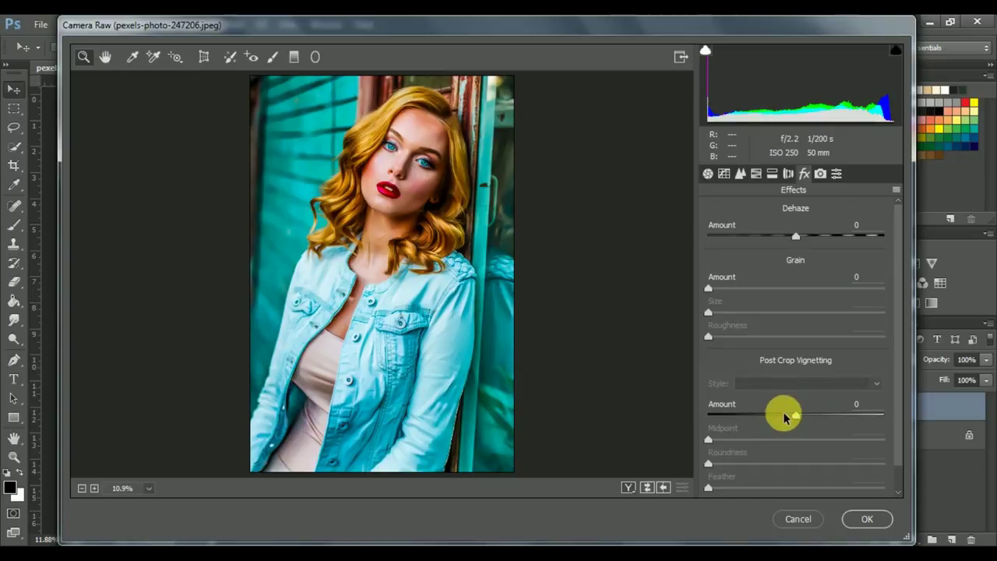
pyautogui.moveTo(795, 415); pyautogui.dragTo(779, 415)
pyautogui.moveTo(813, 485); pyautogui.dragTo(824, 486)
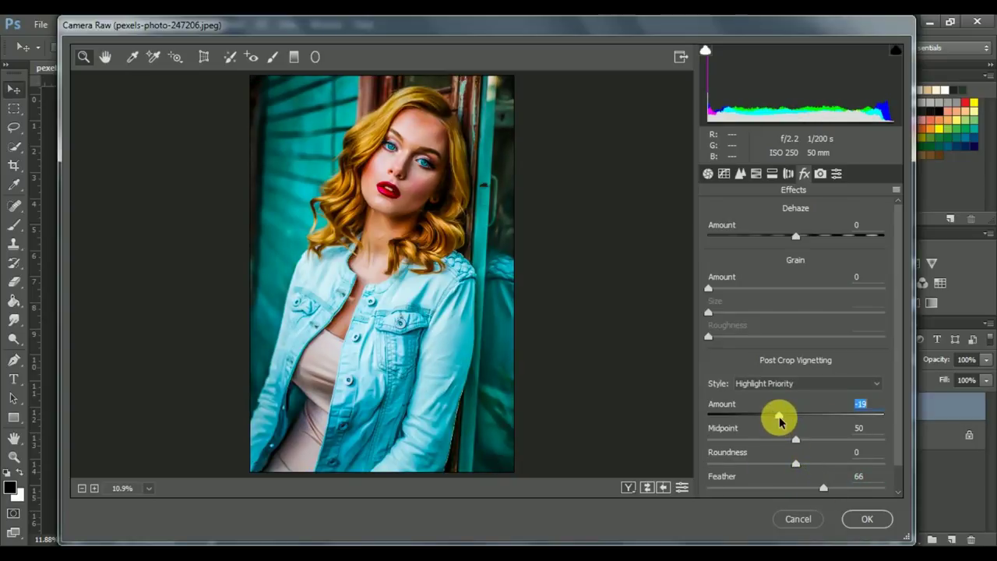
pyautogui.click(824, 486)
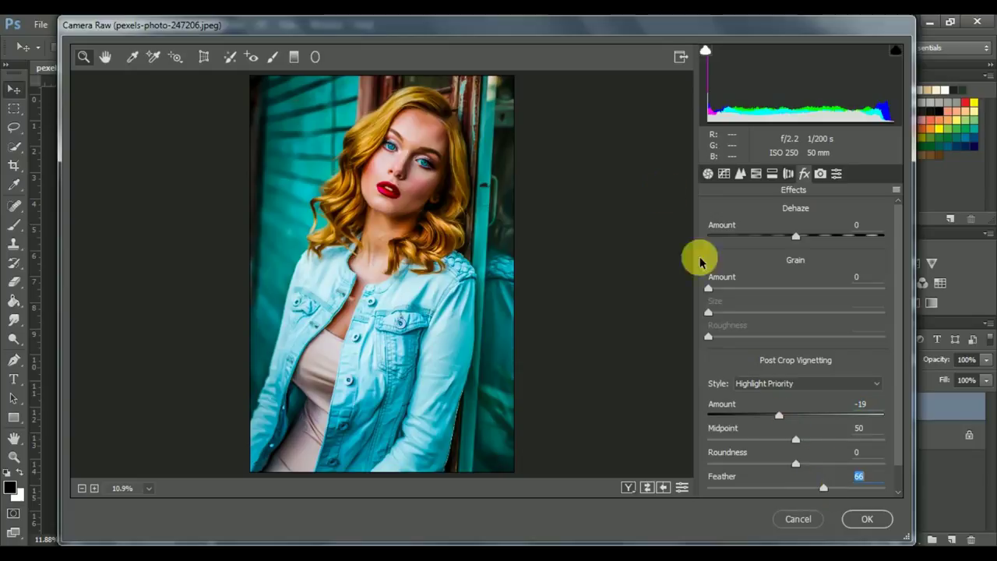
# Raise Whites to +13, compare before and after, and apply the Camera Raw filter.
pyautogui.click(708, 174)
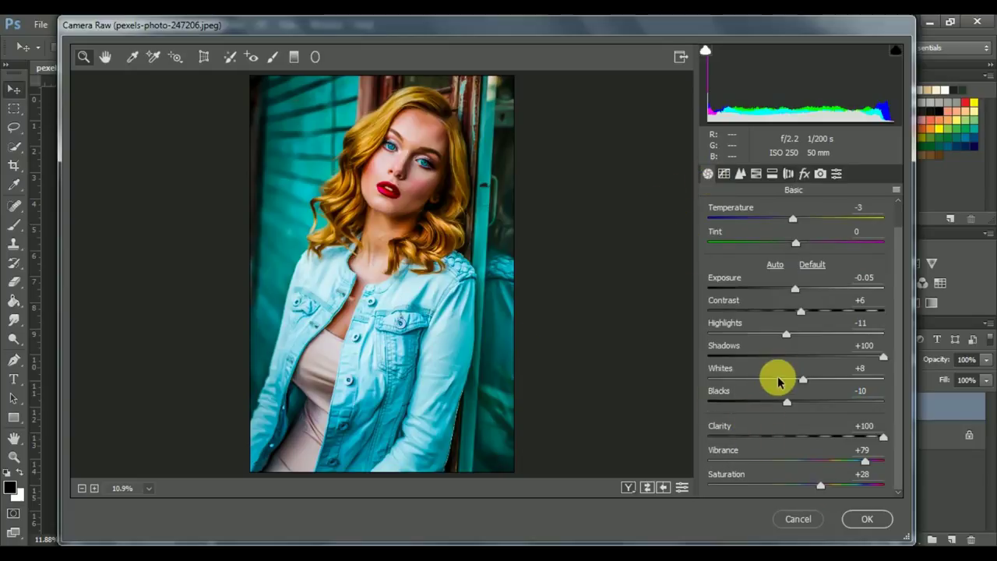
pyautogui.moveTo(798, 383); pyautogui.dragTo(812, 383)
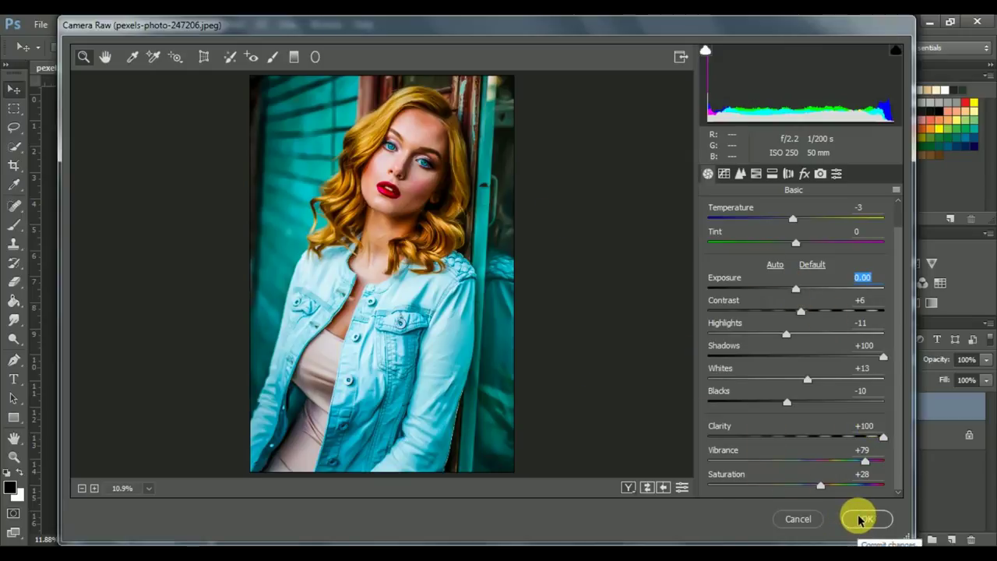
pyautogui.press('q')
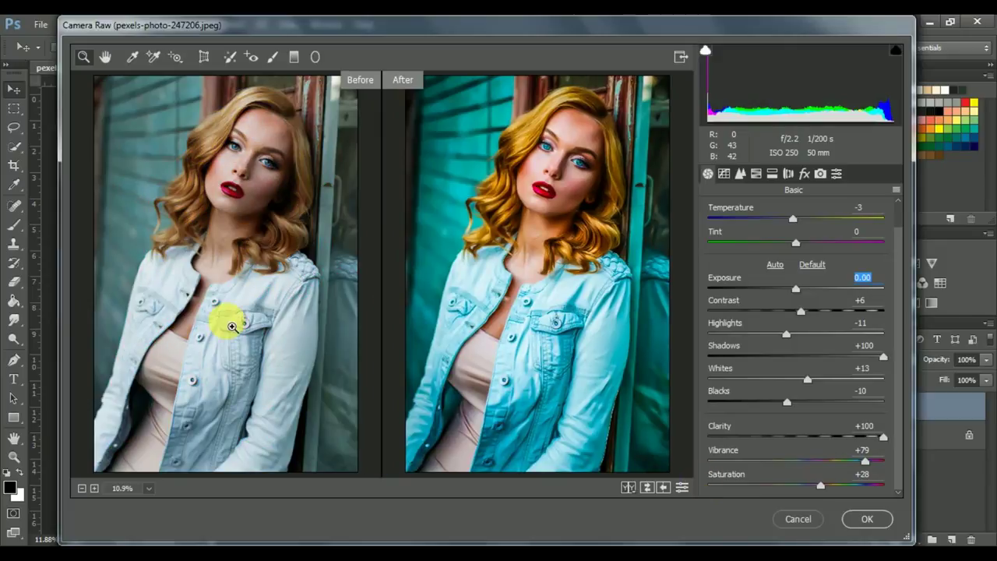
pyautogui.click(867, 520)
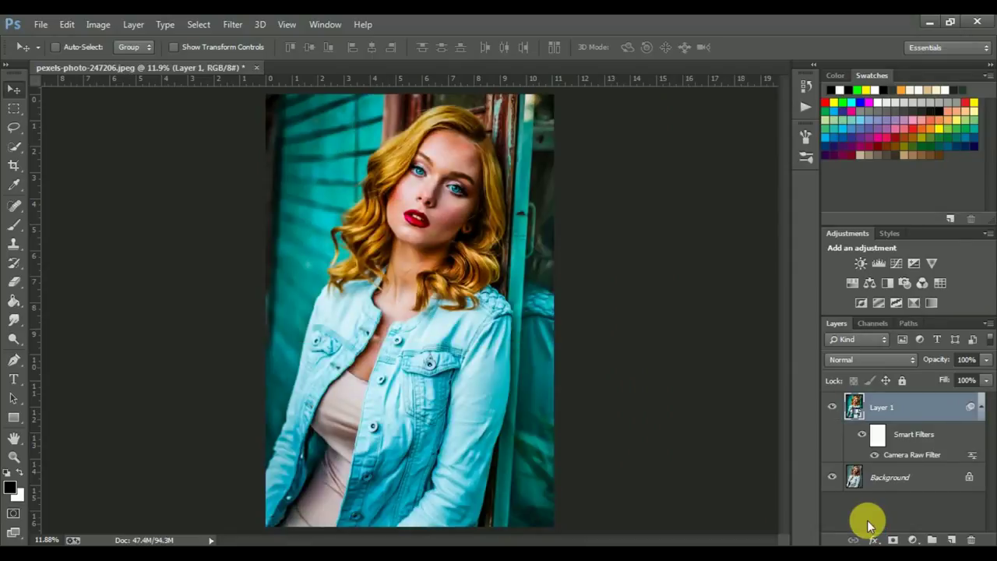
# Compare the image with the smart filter off and on, then stamp all visible layers into Layer 2.
pyautogui.click(870, 438)
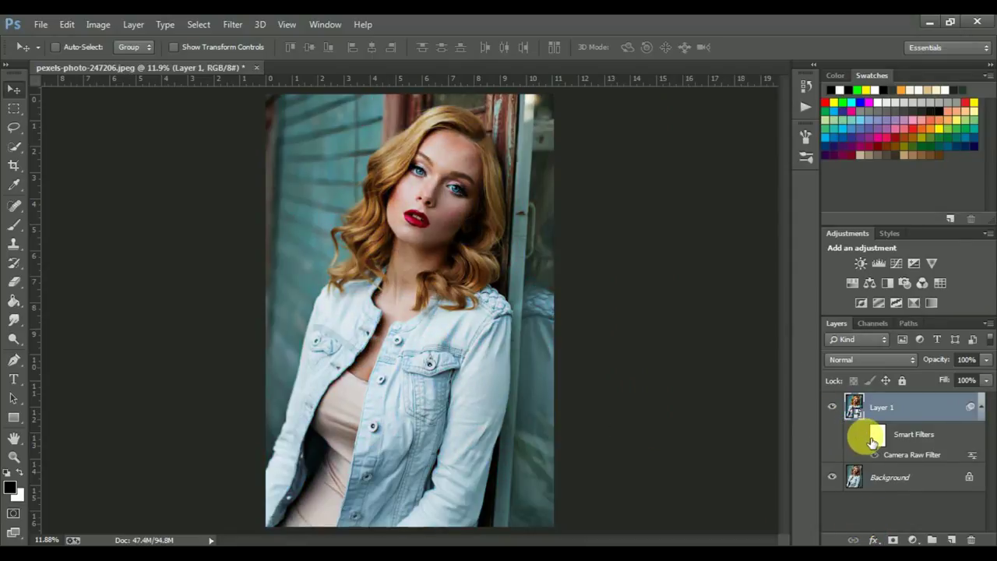
pyautogui.click(870, 438)
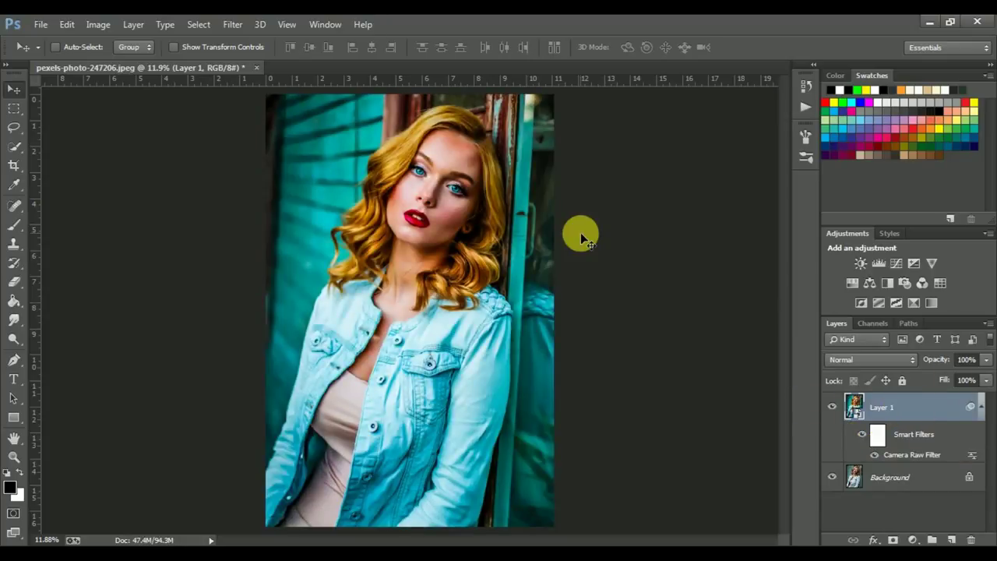
pyautogui.hotkey('ctrl', '+')
pyautogui.scroll(2, 580, 232)
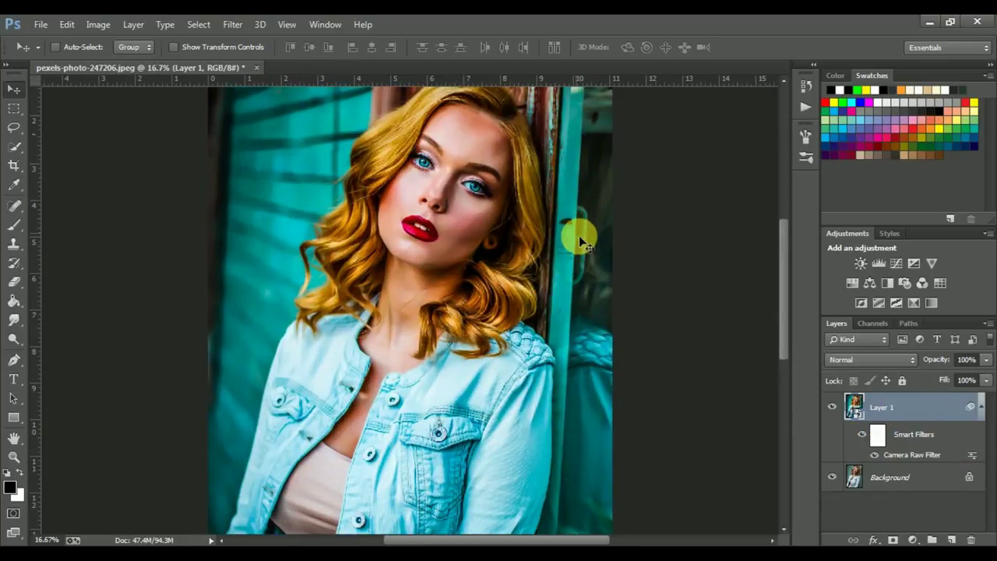
pyautogui.scroll(3, 782, 240)
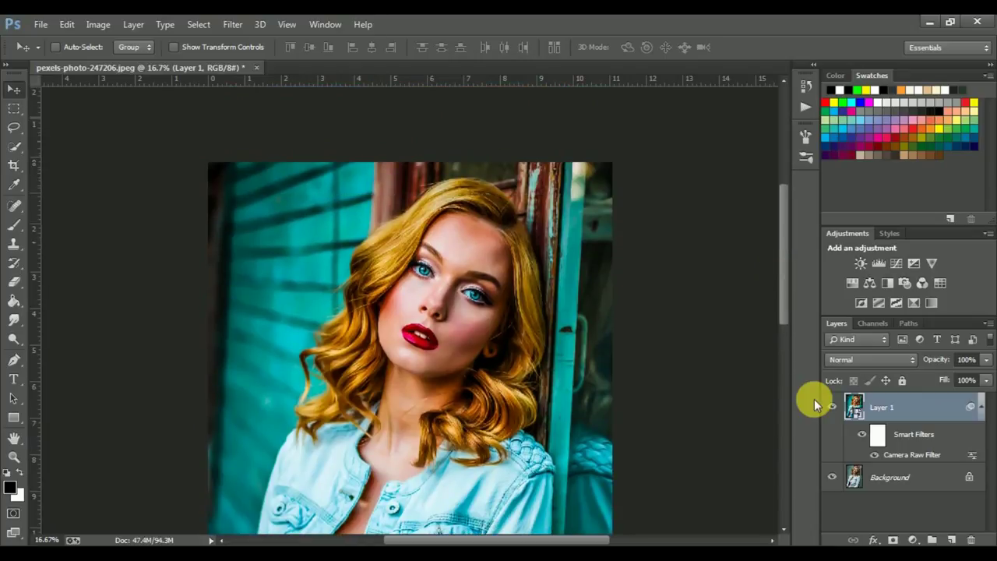
pyautogui.hotkey('ctrl', '0')
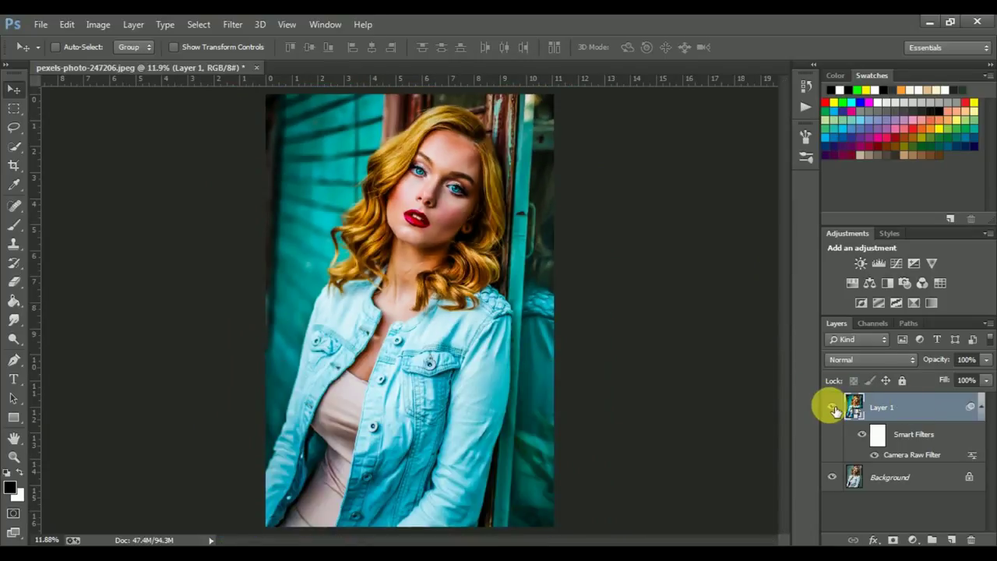
pyautogui.hotkey('ctrl', 'shift', 'alt', 'e')
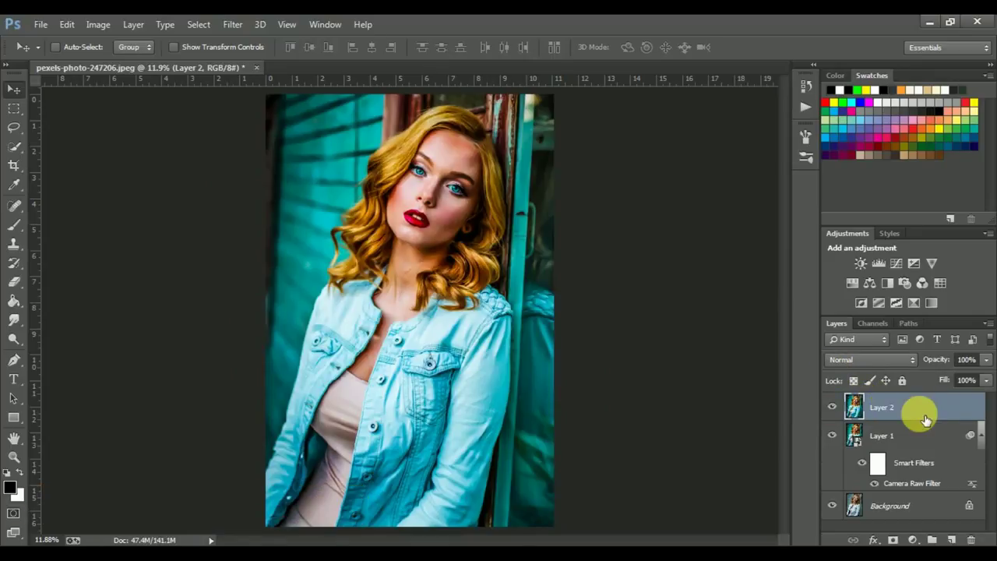
# Apply Noise > GREYCstoration to Layer 2 with Strength 111 and Contour 0.2.
pyautogui.click(231, 24)
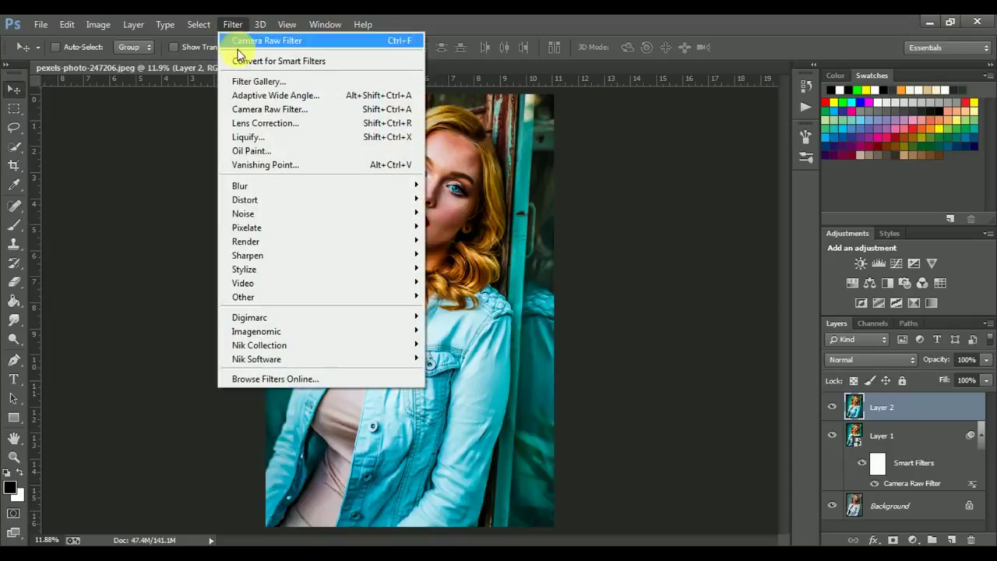
pyautogui.moveTo(257, 214)
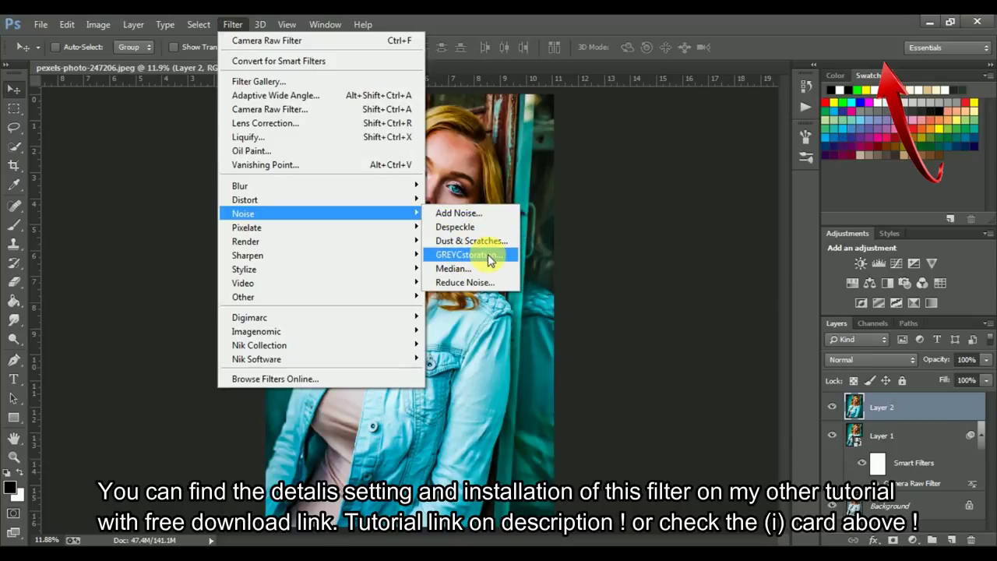
pyautogui.click(488, 254)
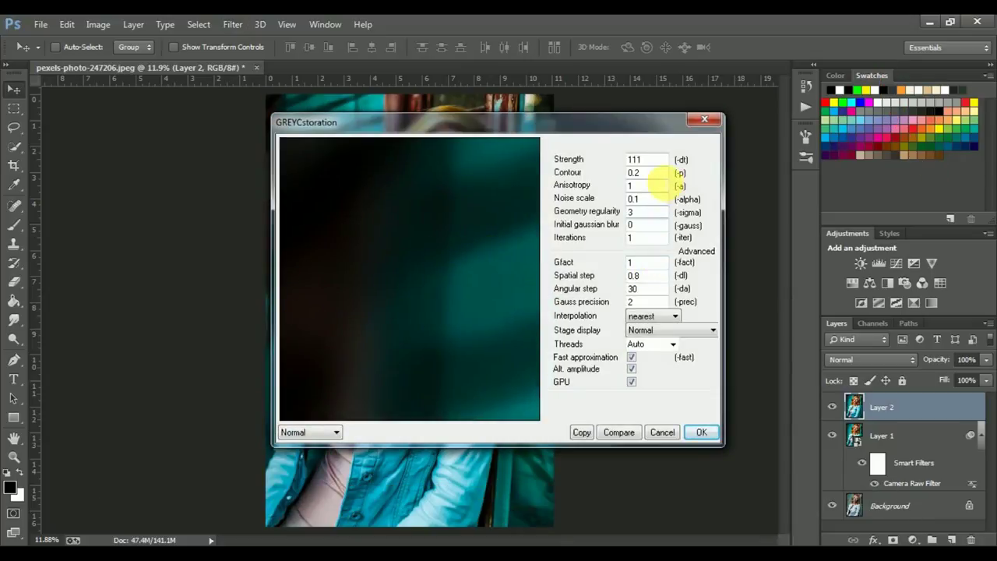
pyautogui.doubleClick(639, 160)
pyautogui.press('Tab')
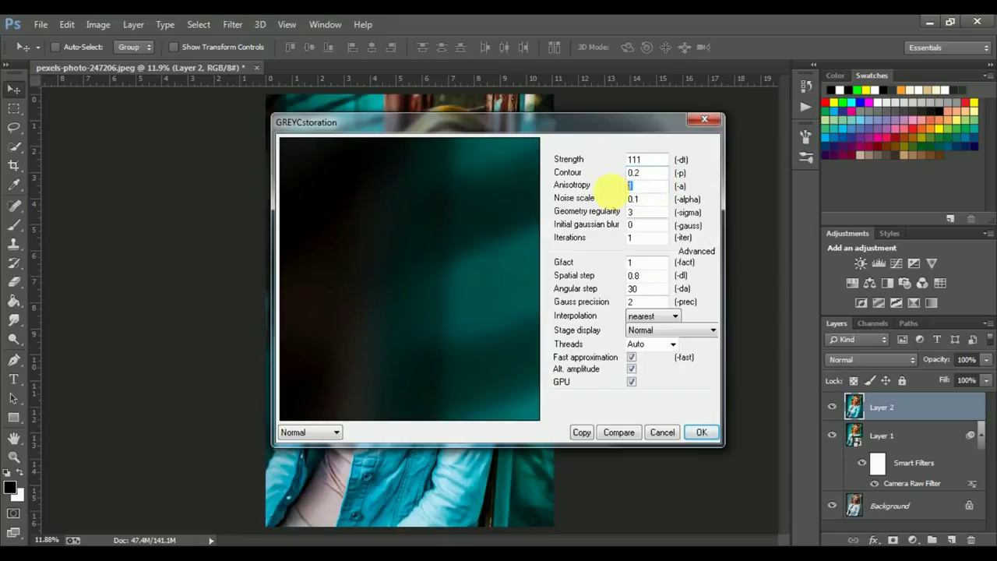
pyautogui.press('Tab')
pyautogui.press('Tab')
pyautogui.press('Tab')
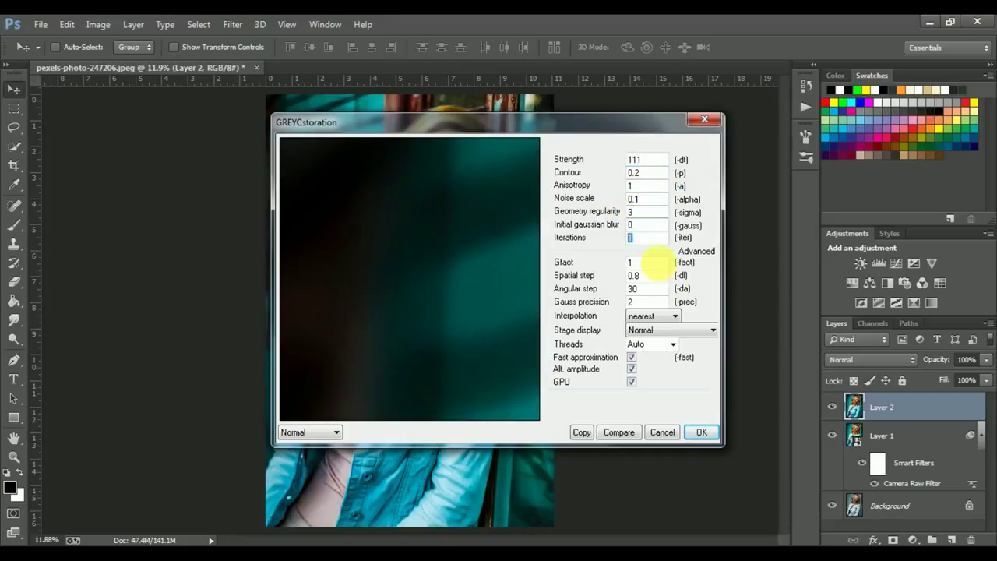
pyautogui.press('Tab')
pyautogui.press('Tab')
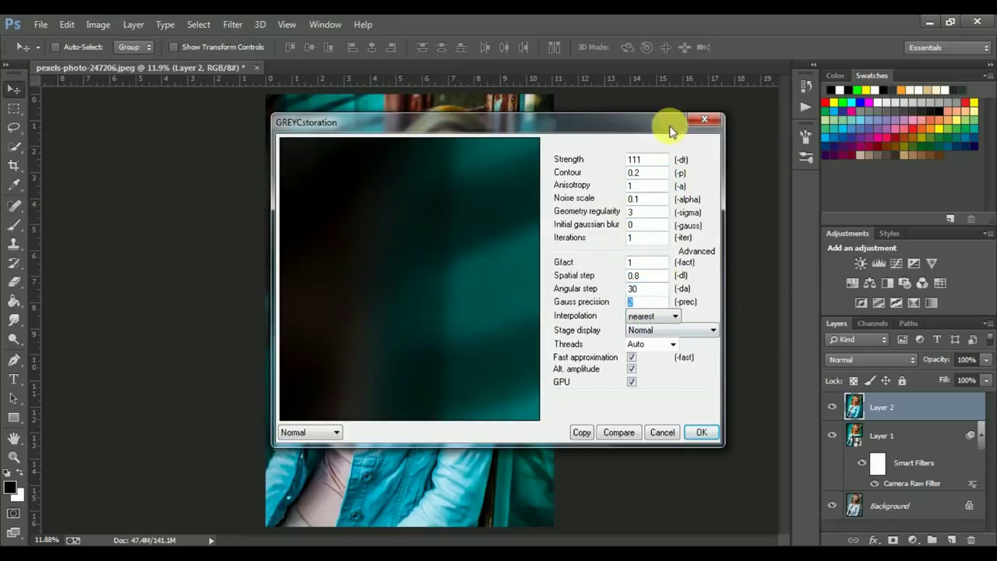
pyautogui.click(704, 438)
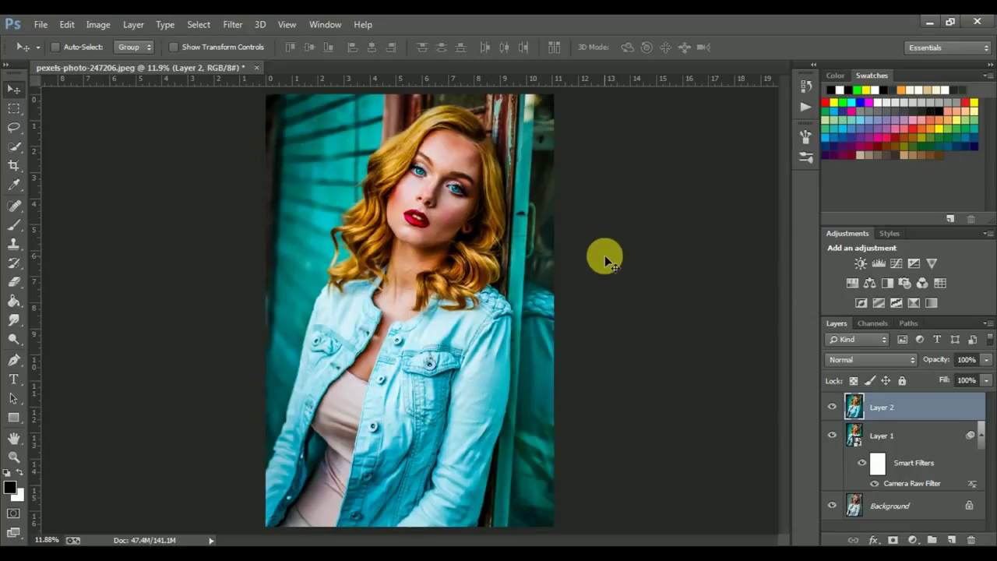
# Compare with Layer 2 hidden and shown, then rerun GREYCstoration on Layer 2.
pyautogui.hotkey('ctrl', '+')
pyautogui.hotkey('ctrl', '+')
pyautogui.hotkey('ctrl', '+')
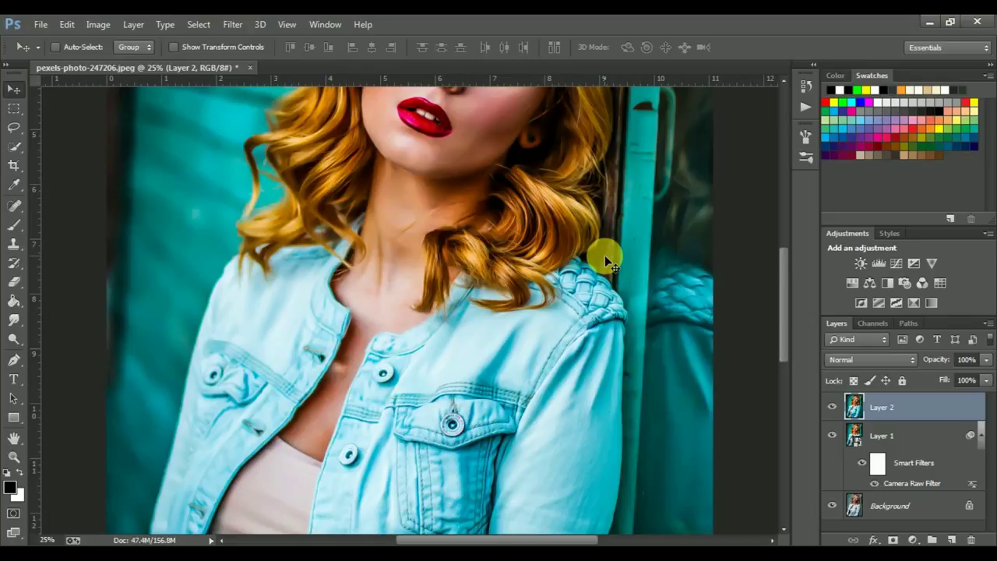
pyautogui.scroll(3, 604, 262)
pyautogui.scroll(4, 604, 262)
pyautogui.scroll(1, 604, 261)
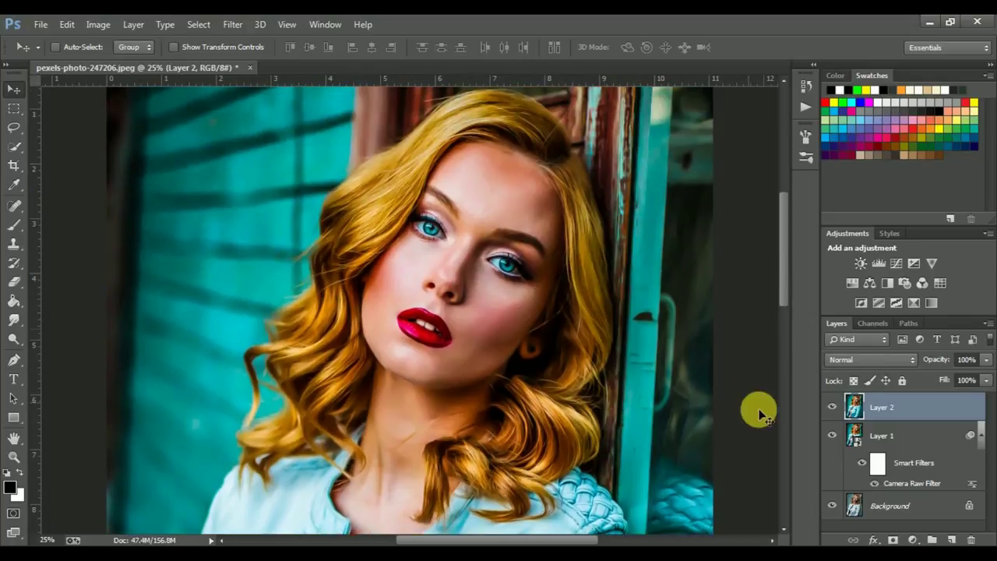
pyautogui.click(833, 407)
pyautogui.click(832, 406)
pyautogui.click(233, 25)
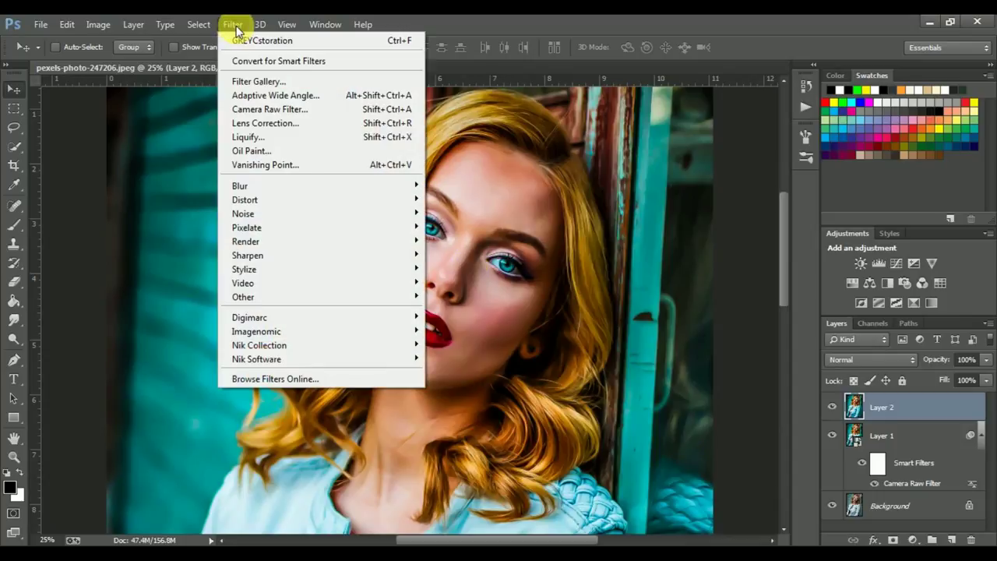
pyautogui.click(377, 43)
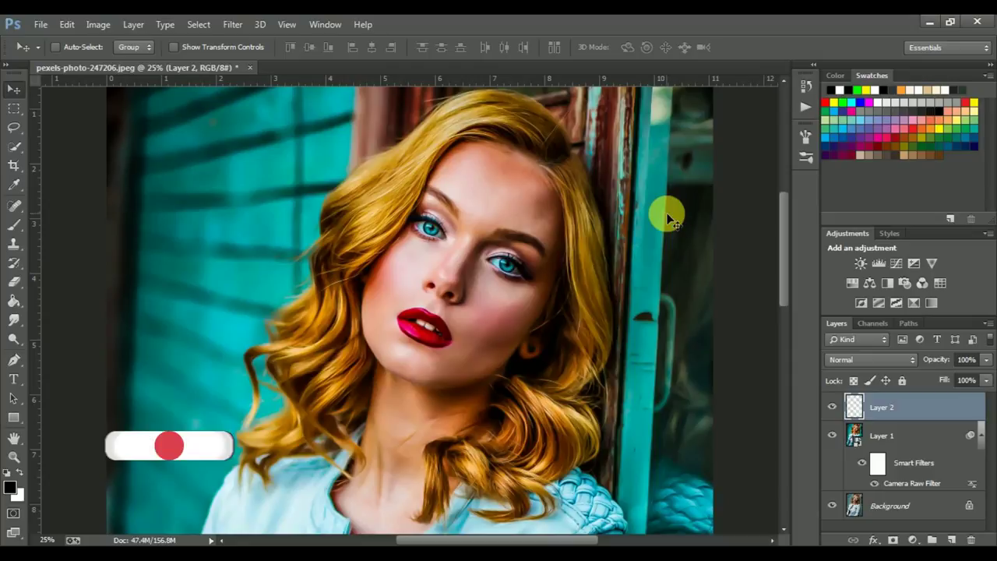
# Zoom in and out around the face to inspect the smoothing, then fit the photo on screen.
pyautogui.hotkey('ctrl', '+')
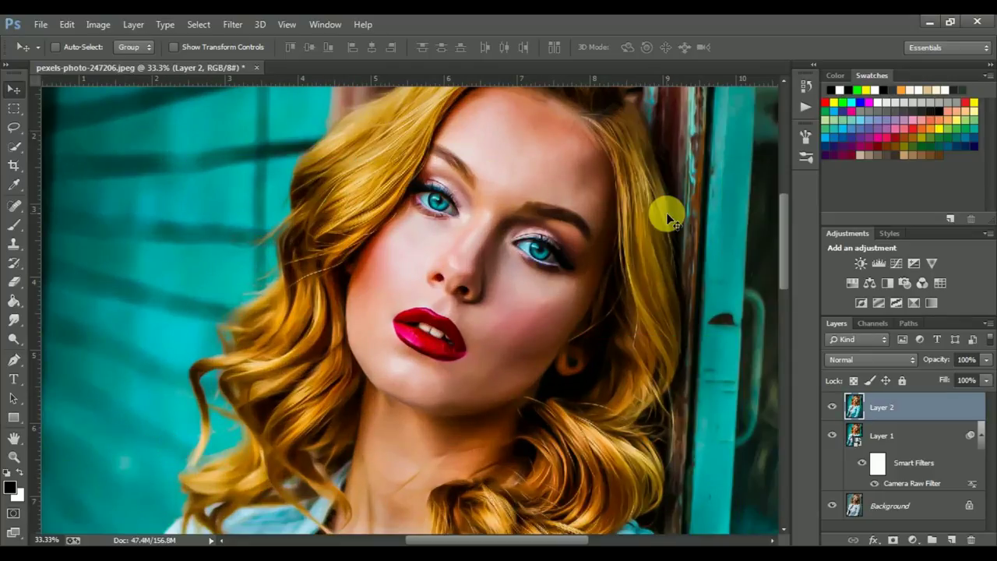
pyautogui.hotkey('ctrl', '0')
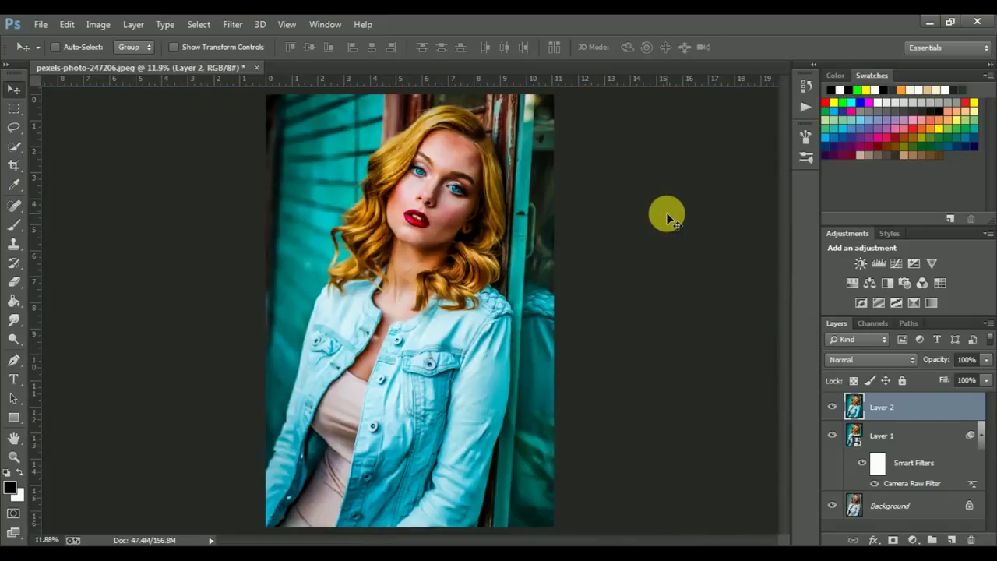
pyautogui.hotkey('ctrl', '+')
pyautogui.hotkey('ctrl', '+')
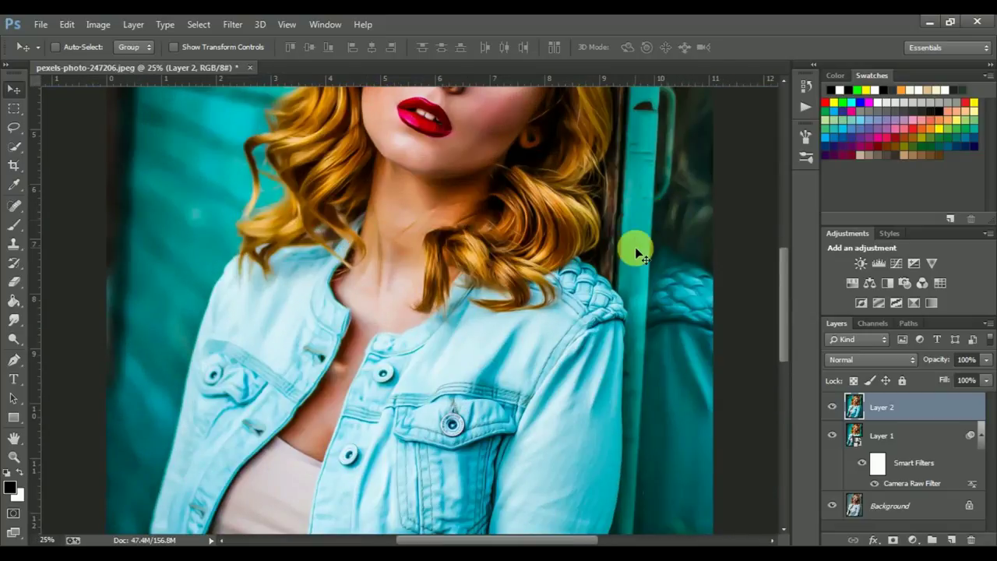
pyautogui.scroll(3, 635, 247)
pyautogui.scroll(2, 627, 256)
pyautogui.scroll(1, 617, 288)
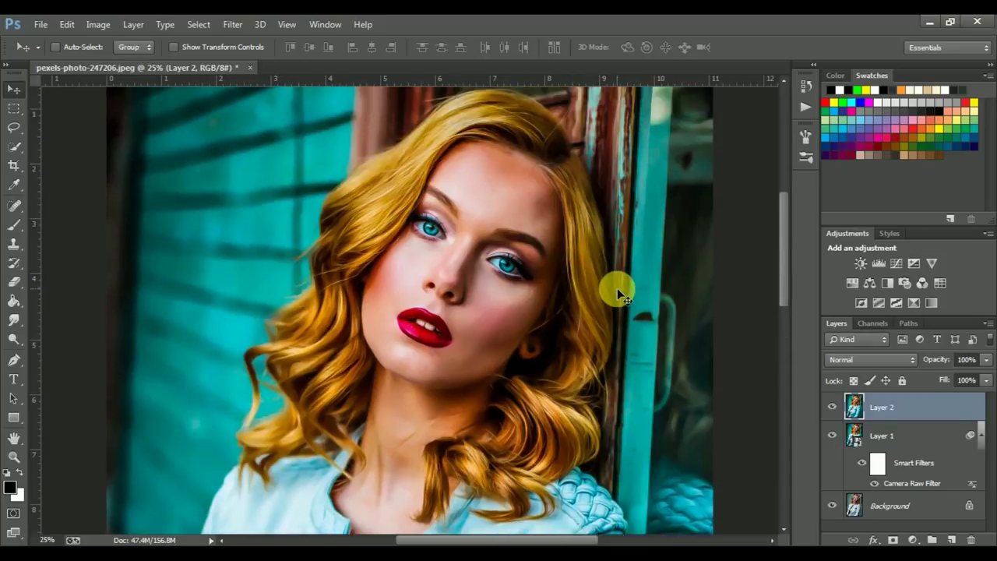
pyautogui.hotkey('ctrl', '+')
pyautogui.hotkey('ctrl', '+')
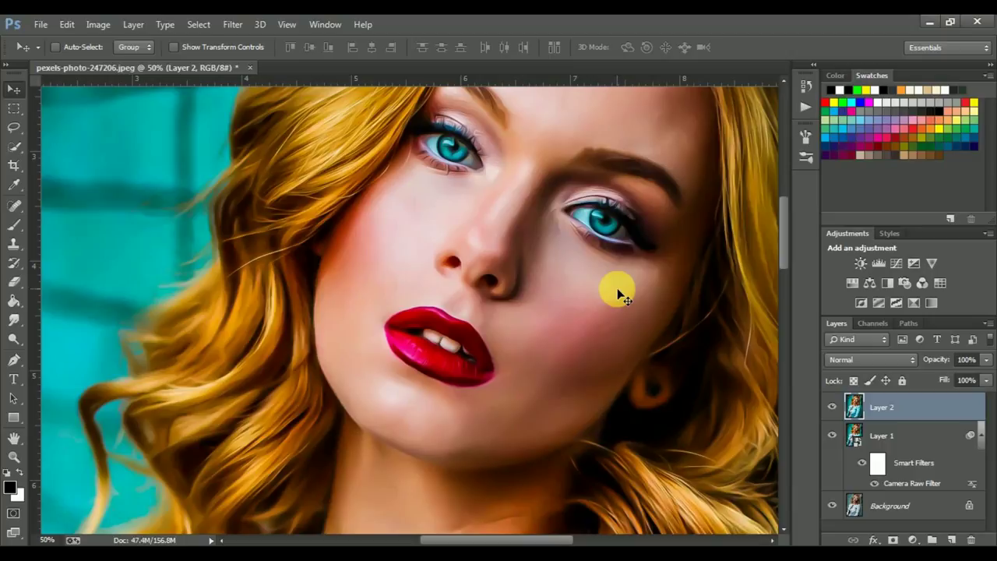
pyautogui.hotkey('ctrl', '-')
pyautogui.hotkey('ctrl', '-')
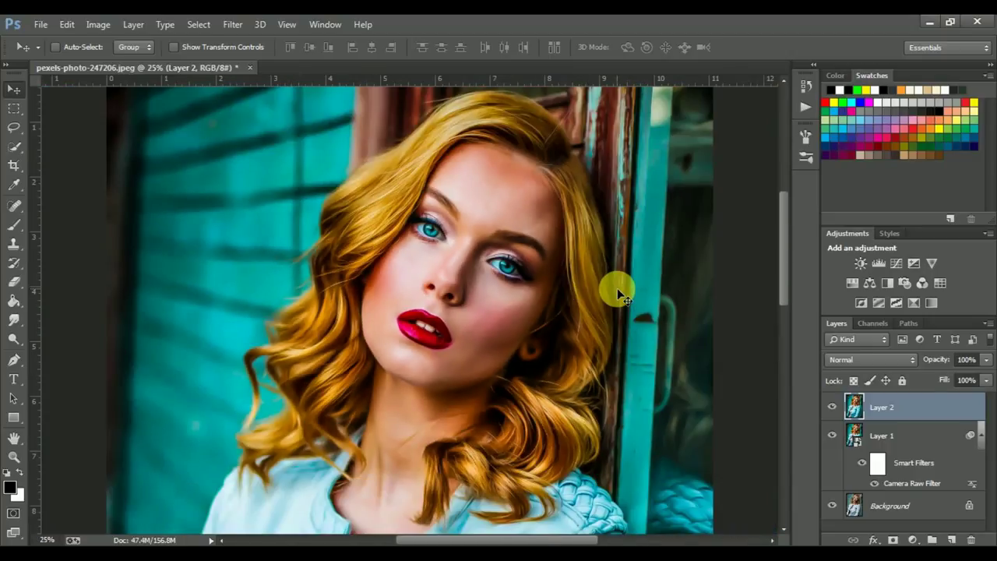
pyautogui.hotkey('ctrl', '0')
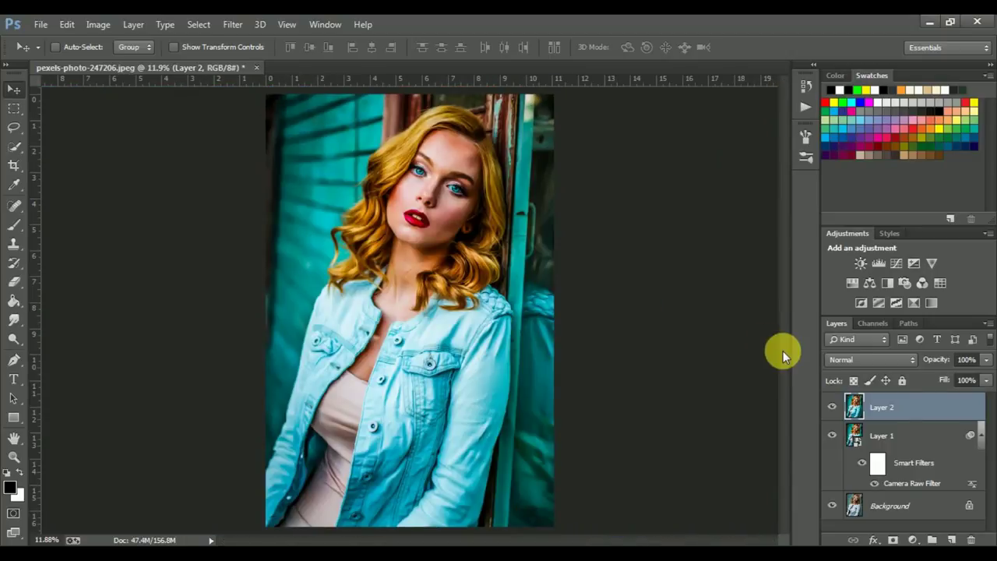
# Add a new Layer 3 and fill it with 50% Gray.
pyautogui.click(951, 539)
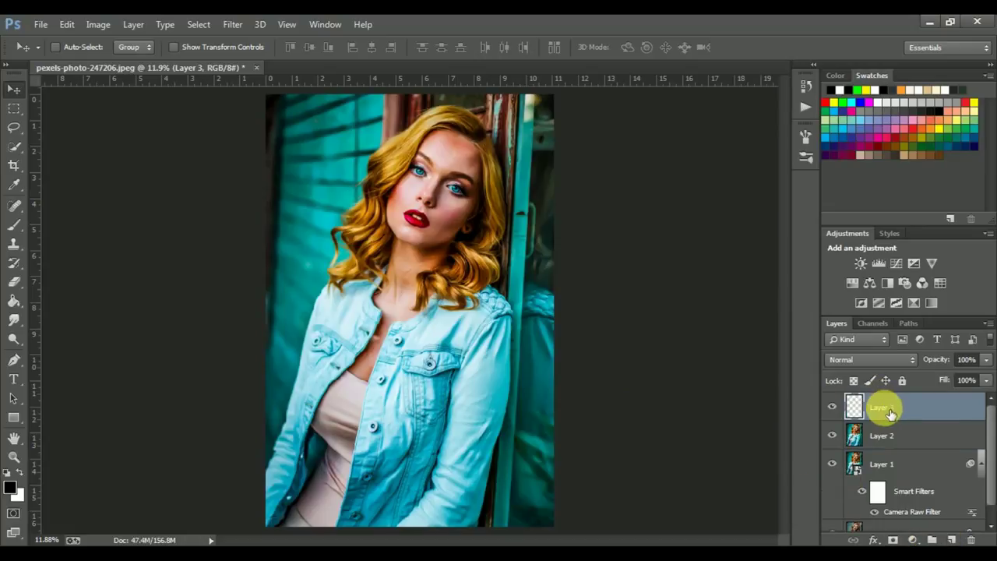
pyautogui.click(67, 24)
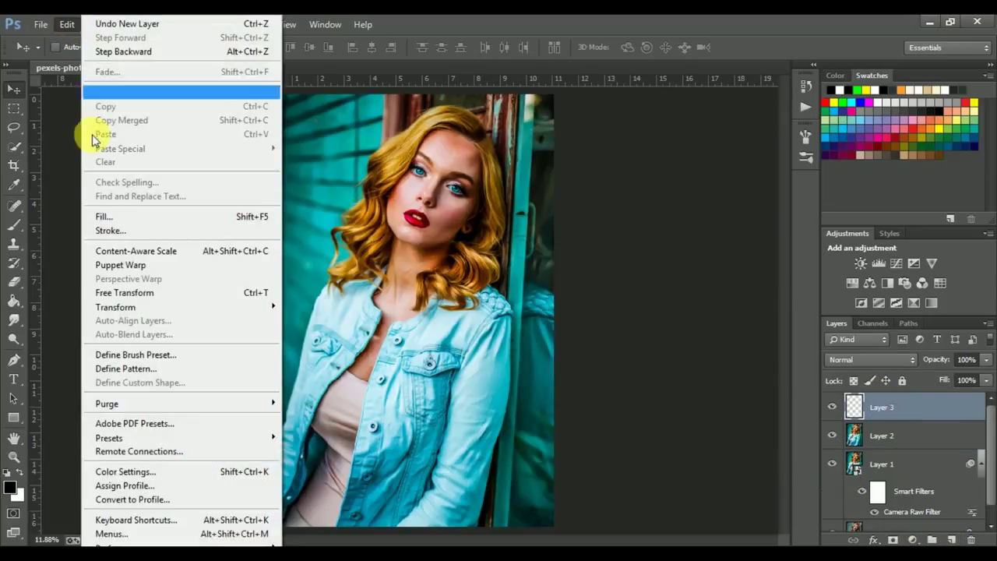
pyautogui.click(114, 217)
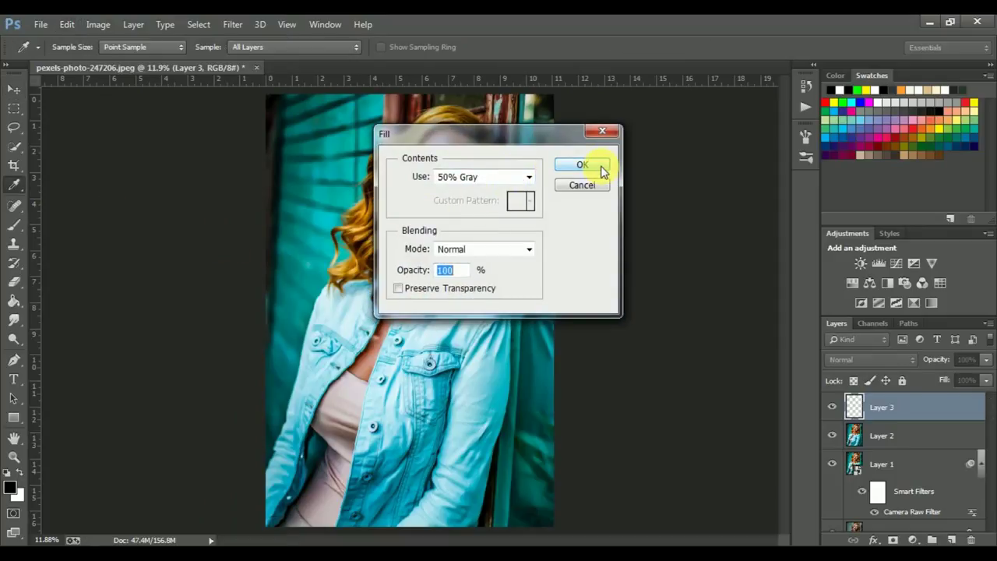
pyautogui.click(582, 165)
# Set Layer 3's blend mode to Overlay.
pyautogui.press('v')
pyautogui.click(853, 359)
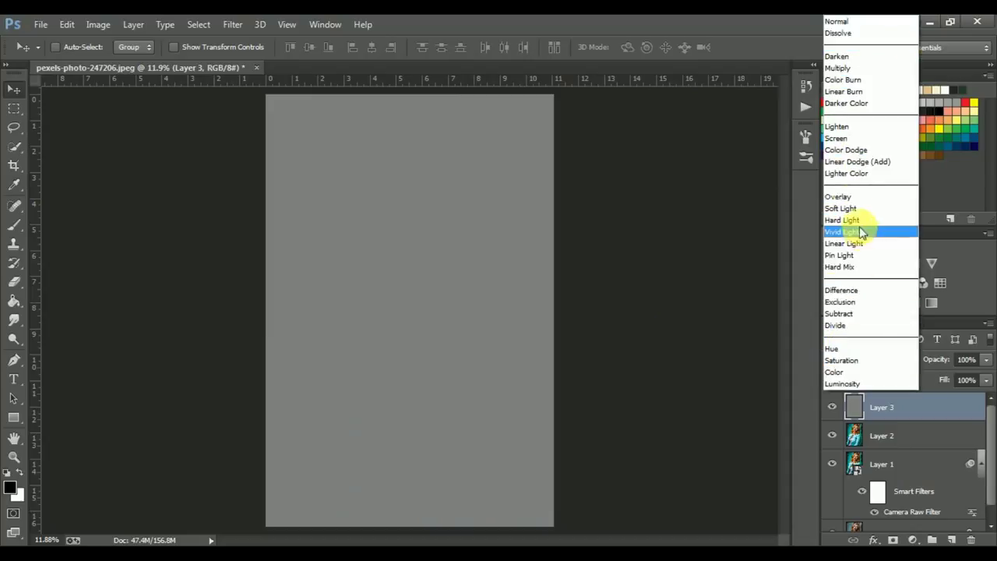
pyautogui.click(847, 197)
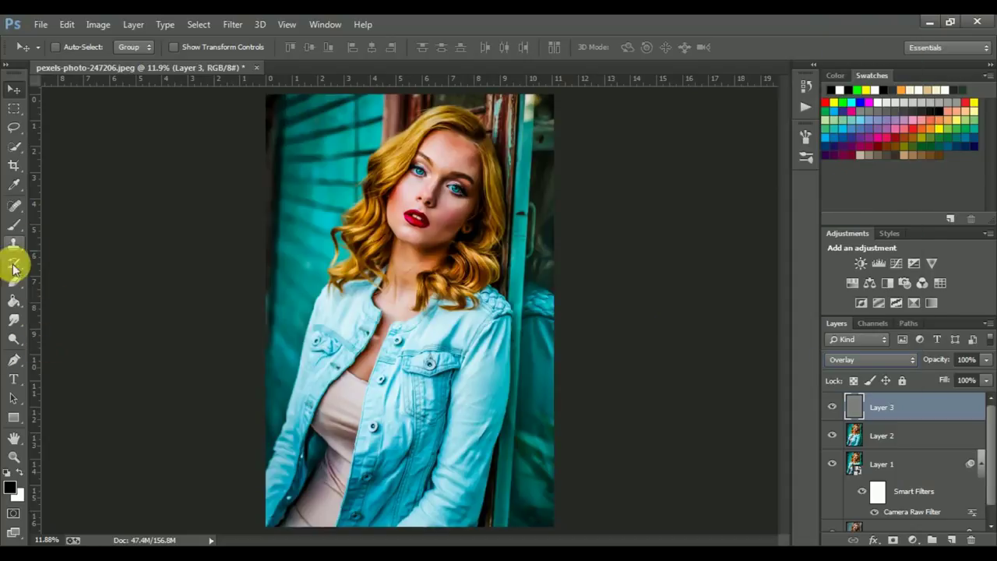
pyautogui.click(13, 340)
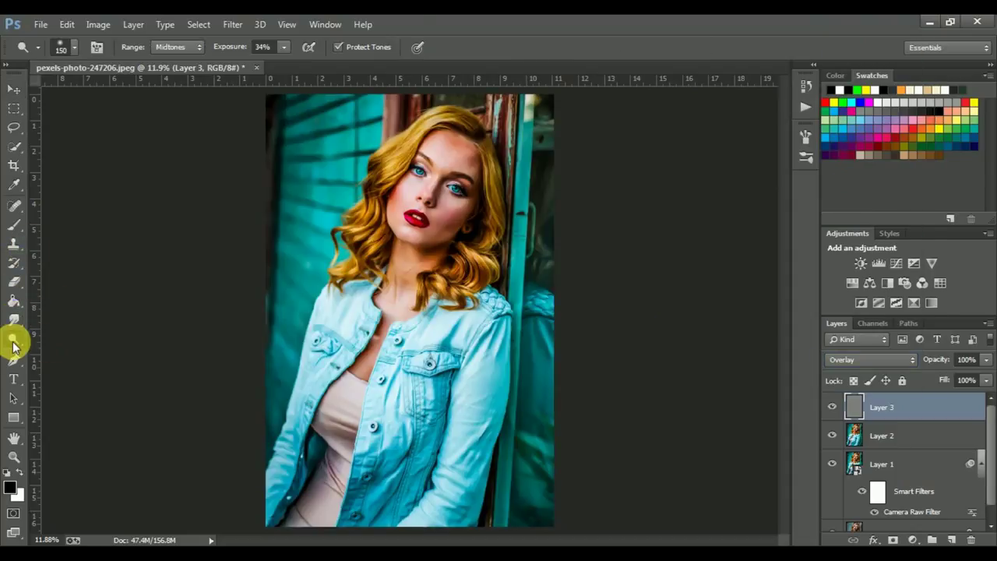
# Dodge the bridge and tip of the nose at 34% Midtones exposure.
pyautogui.moveTo(13, 343); pyautogui.dragTo(82, 335)
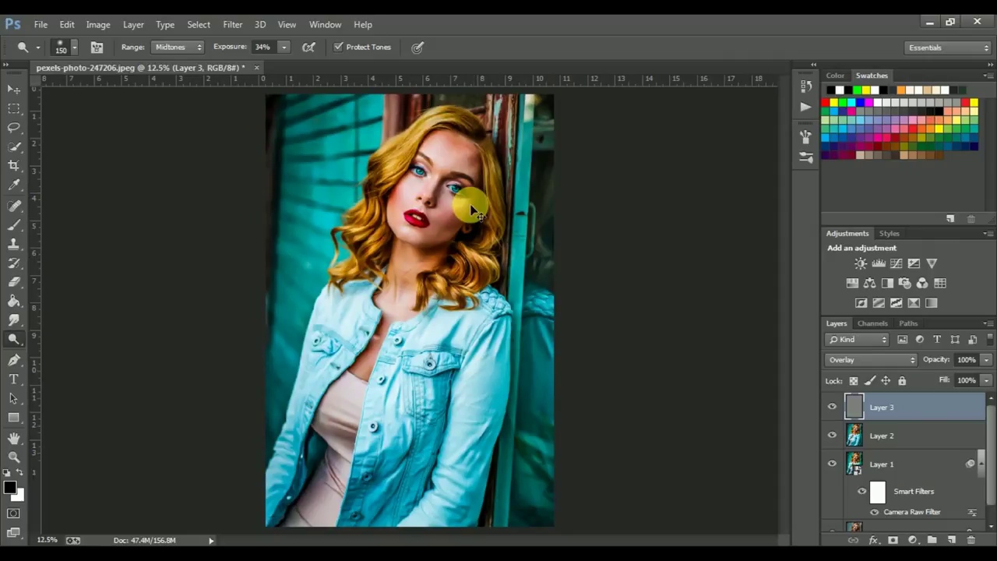
pyautogui.hotkey('ctrl', '+')
pyautogui.hotkey('ctrl', '+')
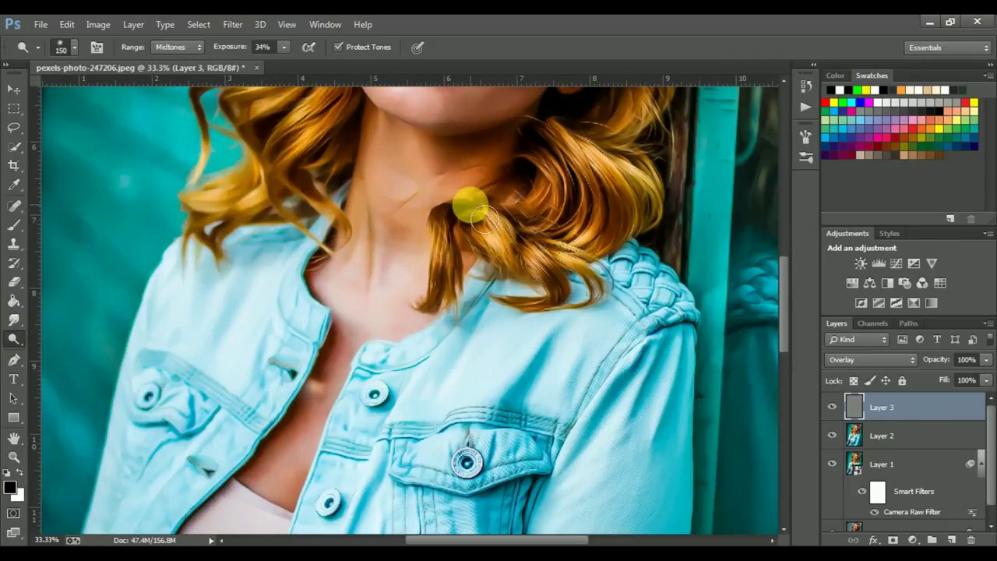
pyautogui.moveTo(780, 288); pyautogui.dragTo(785, 215)
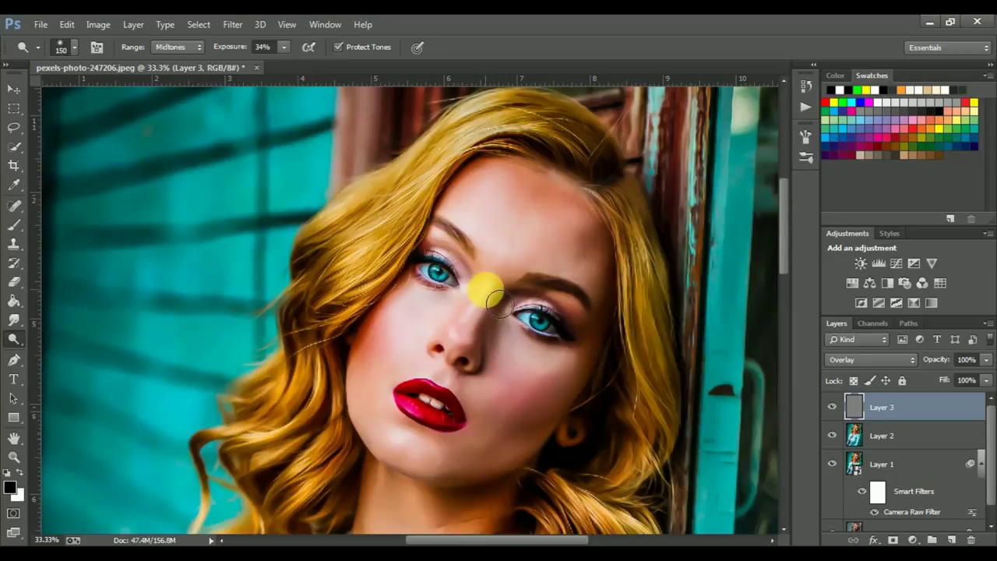
pyautogui.moveTo(498, 303)
pyautogui.mouseDown()
pyautogui.moveTo(493, 333)
pyautogui.moveTo(498, 306)
pyautogui.moveTo(471, 357)
pyautogui.mouseUp()
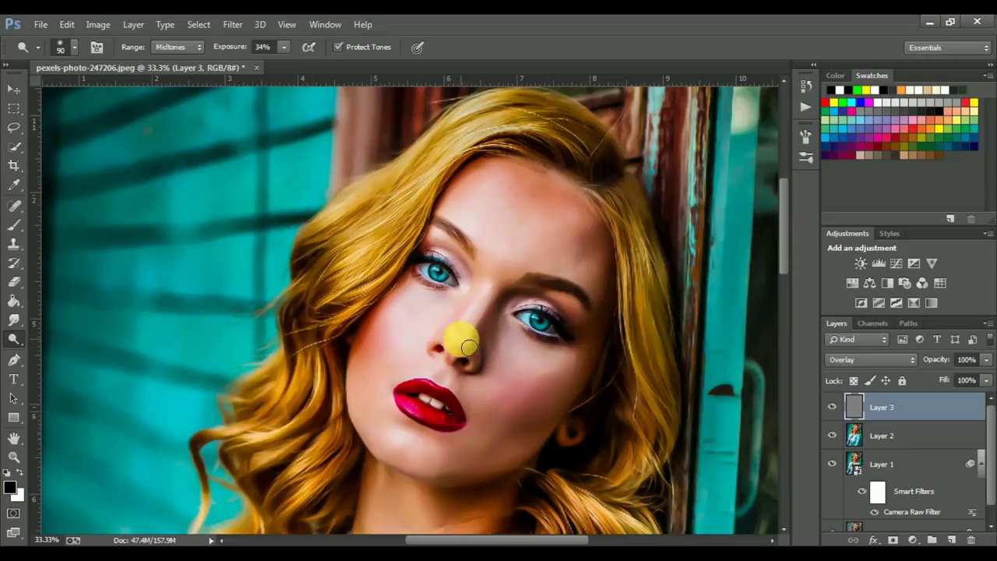
pyautogui.moveTo(475, 357)
pyautogui.mouseDown()
pyautogui.moveTo(456, 351)
pyautogui.moveTo(485, 278)
pyautogui.moveTo(546, 263)
pyautogui.moveTo(508, 285)
pyautogui.moveTo(467, 218)
pyautogui.moveTo(494, 194)
pyautogui.moveTo(532, 203)
pyautogui.moveTo(516, 216)
pyautogui.moveTo(527, 196)
pyautogui.moveTo(543, 215)
pyautogui.moveTo(547, 197)
pyautogui.moveTo(506, 184)
pyautogui.moveTo(556, 215)
pyautogui.moveTo(529, 236)
pyautogui.moveTo(561, 211)
pyautogui.moveTo(458, 494)
pyautogui.moveTo(538, 363)
pyautogui.moveTo(516, 345)
pyautogui.moveTo(516, 379)
pyautogui.moveTo(557, 371)
pyautogui.moveTo(533, 400)
pyautogui.moveTo(575, 368)
pyautogui.moveTo(432, 369)
pyautogui.moveTo(556, 431)
pyautogui.moveTo(434, 337)
pyautogui.moveTo(394, 377)
pyautogui.moveTo(423, 362)
pyautogui.moveTo(461, 408)
pyautogui.moveTo(454, 454)
pyautogui.moveTo(413, 447)
pyautogui.moveTo(429, 460)
pyautogui.moveTo(374, 436)
pyautogui.moveTo(507, 490)
pyautogui.moveTo(411, 452)
pyautogui.moveTo(407, 398)
pyautogui.moveTo(418, 400)
pyautogui.mouseUp()
pyautogui.press(']')
# Dodge the lower neck and collar skin with a slightly smaller brush.
pyautogui.scroll(-2, 494, 474)
pyautogui.scroll(-3, 494, 474)
pyautogui.scroll(-2, 400, 444)
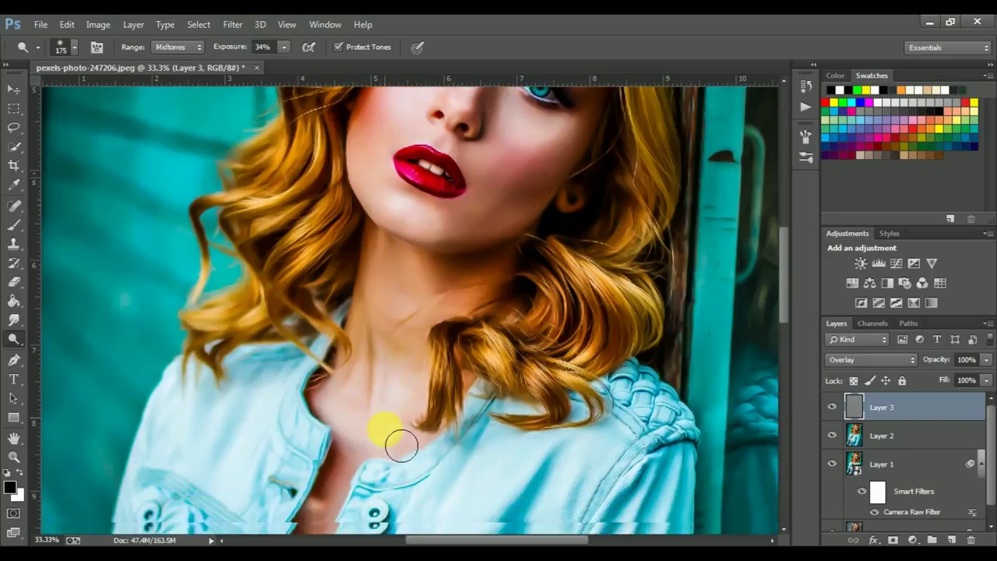
pyautogui.scroll(-1, 400, 445)
pyautogui.moveTo(369, 435)
pyautogui.mouseDown()
pyautogui.moveTo(350, 396)
pyautogui.moveTo(451, 425)
pyautogui.moveTo(382, 411)
pyautogui.moveTo(367, 272)
pyautogui.mouseUp()
pyautogui.scroll(5, 351, 281)
pyautogui.press('[')
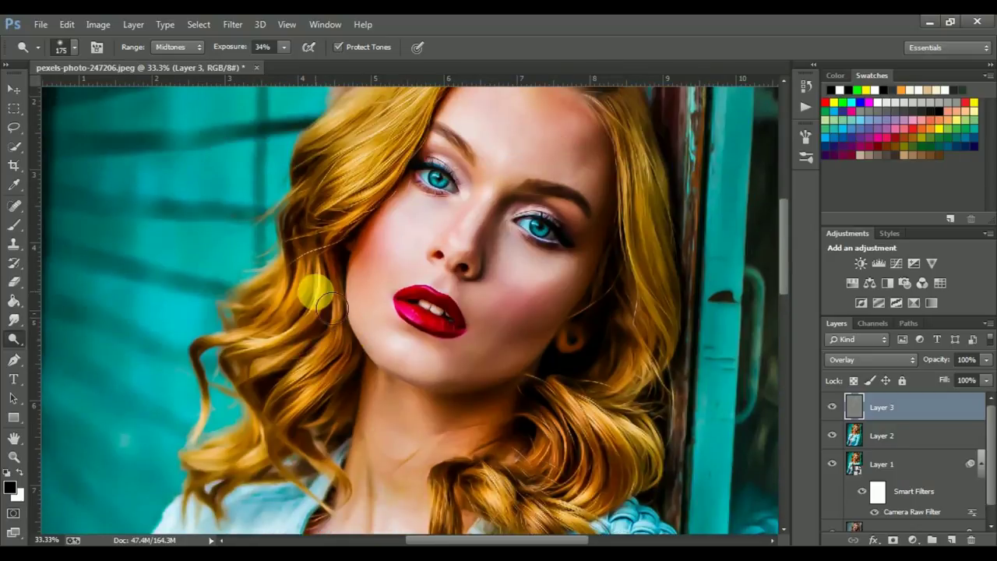
pyautogui.moveTo(314, 288)
pyautogui.mouseDown()
pyautogui.moveTo(327, 289)
pyautogui.moveTo(316, 331)
pyautogui.moveTo(274, 347)
pyautogui.moveTo(341, 351)
pyautogui.moveTo(334, 397)
pyautogui.moveTo(322, 405)
pyautogui.moveTo(350, 296)
pyautogui.moveTo(296, 359)
pyautogui.moveTo(267, 370)
pyautogui.moveTo(307, 414)
pyautogui.moveTo(538, 515)
pyautogui.mouseUp()
# Brighten the hair below the ear and up toward the crown with a finer brush.
pyautogui.scroll(-2, 508, 459)
pyautogui.moveTo(508, 460)
pyautogui.mouseDown()
pyautogui.moveTo(521, 471)
pyautogui.moveTo(586, 473)
pyautogui.moveTo(596, 373)
pyautogui.moveTo(561, 356)
pyautogui.moveTo(566, 400)
pyautogui.moveTo(640, 405)
pyautogui.moveTo(583, 400)
pyautogui.mouseUp()
pyautogui.scroll(3, 584, 401)
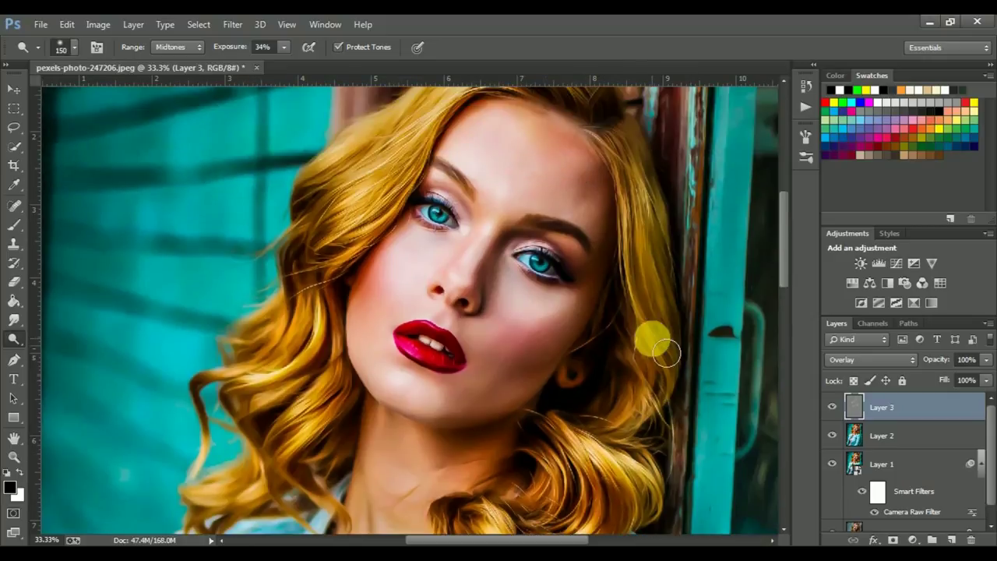
pyautogui.scroll(3, 652, 338)
pyautogui.moveTo(652, 328)
pyautogui.mouseDown()
pyautogui.moveTo(630, 276)
pyautogui.moveTo(662, 424)
pyautogui.moveTo(645, 282)
pyautogui.moveTo(656, 293)
pyautogui.moveTo(566, 179)
pyautogui.moveTo(486, 155)
pyautogui.moveTo(590, 195)
pyautogui.moveTo(575, 178)
pyautogui.moveTo(445, 189)
pyautogui.moveTo(340, 313)
pyautogui.moveTo(366, 315)
pyautogui.moveTo(363, 342)
pyautogui.moveTo(363, 275)
pyautogui.moveTo(401, 223)
pyautogui.mouseUp()
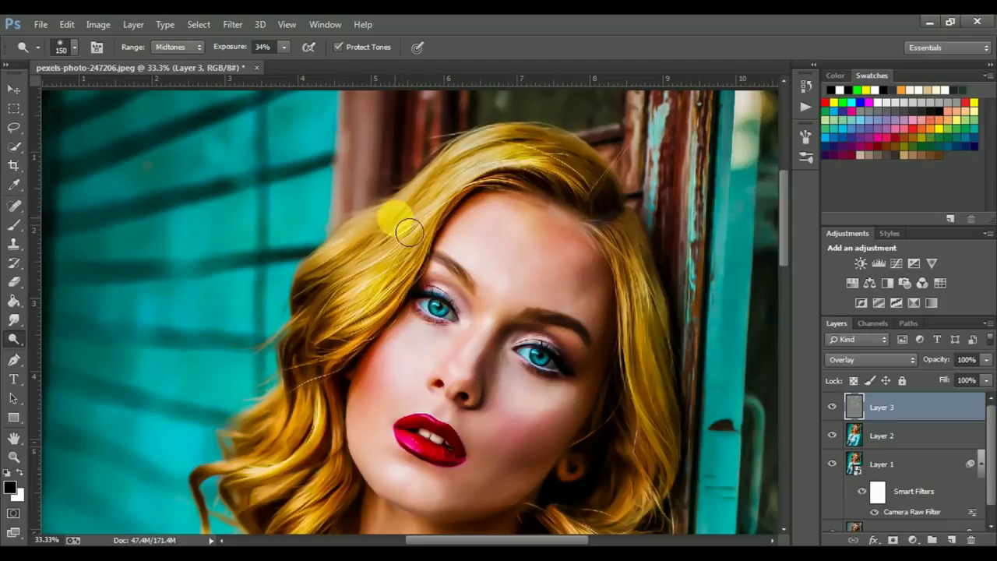
pyautogui.press('[')
pyautogui.press('[')
pyautogui.press('[')
pyautogui.moveTo(474, 371)
pyautogui.mouseDown()
pyautogui.moveTo(553, 366)
pyautogui.moveTo(533, 352)
pyautogui.mouseUp()
pyautogui.press('[')
pyautogui.press('[')
pyautogui.press('[')
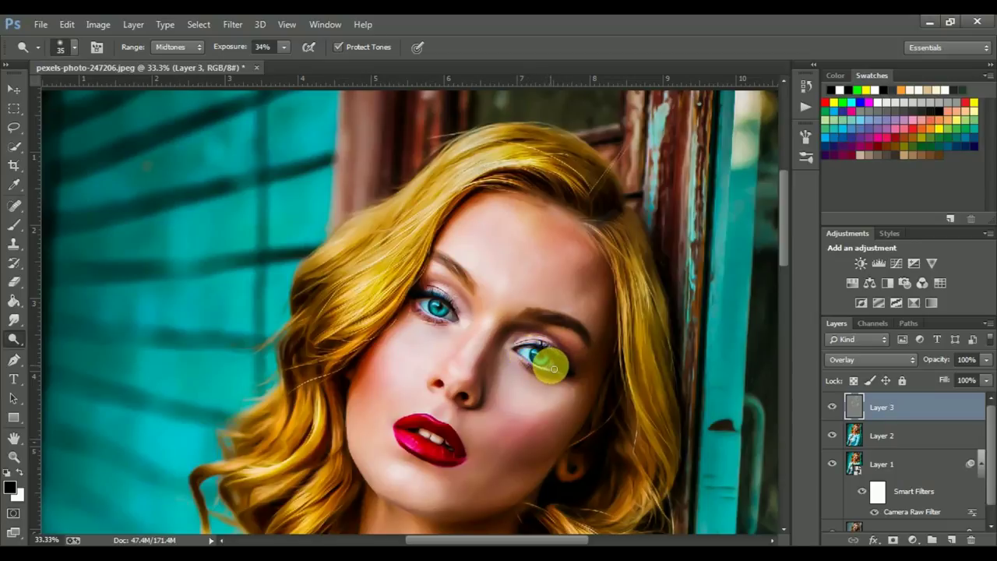
# Dodge both irises on Layer 3 with a smaller brush, raising exposure to 55%.
pyautogui.press('[')
pyautogui.moveTo(552, 368)
pyautogui.mouseDown()
pyautogui.moveTo(531, 357)
pyautogui.moveTo(541, 369)
pyautogui.moveTo(573, 360)
pyautogui.moveTo(582, 379)
pyautogui.moveTo(622, 404)
pyautogui.moveTo(482, 322)
pyautogui.moveTo(457, 296)
pyautogui.moveTo(418, 285)
pyautogui.moveTo(462, 327)
pyautogui.moveTo(423, 307)
pyautogui.moveTo(449, 333)
pyautogui.mouseUp()
pyautogui.hotkey('ctrl', '+')
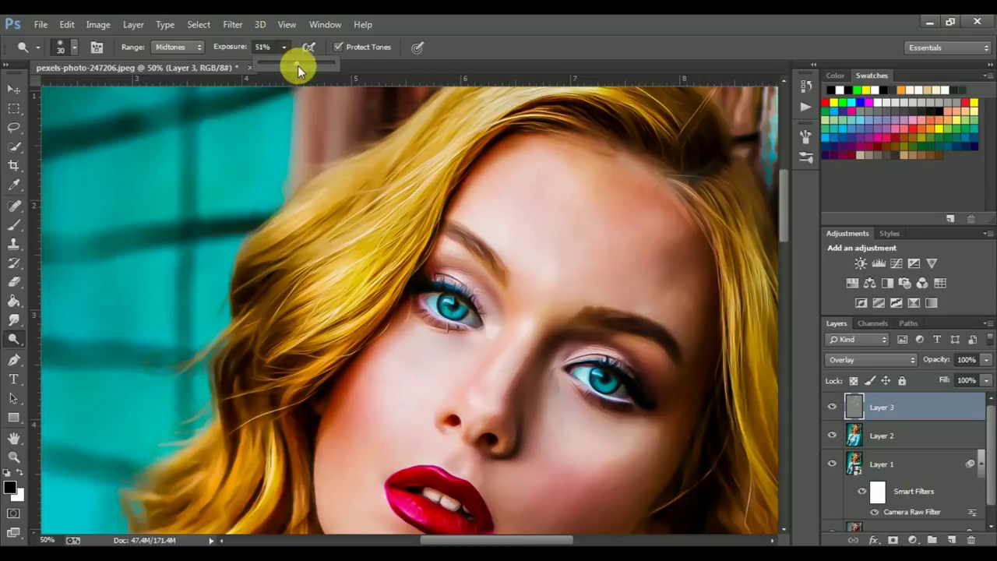
pyautogui.moveTo(298, 70); pyautogui.dragTo(303, 70)
pyautogui.moveTo(445, 305)
pyautogui.mouseDown()
pyautogui.moveTo(470, 322)
pyautogui.moveTo(422, 301)
pyautogui.moveTo(512, 356)
pyautogui.moveTo(585, 372)
pyautogui.moveTo(570, 376)
pyautogui.moveTo(625, 401)
pyautogui.moveTo(625, 383)
pyautogui.moveTo(593, 377)
pyautogui.moveTo(606, 392)
pyautogui.moveTo(473, 328)
pyautogui.moveTo(438, 306)
pyautogui.moveTo(445, 300)
pyautogui.mouseUp()
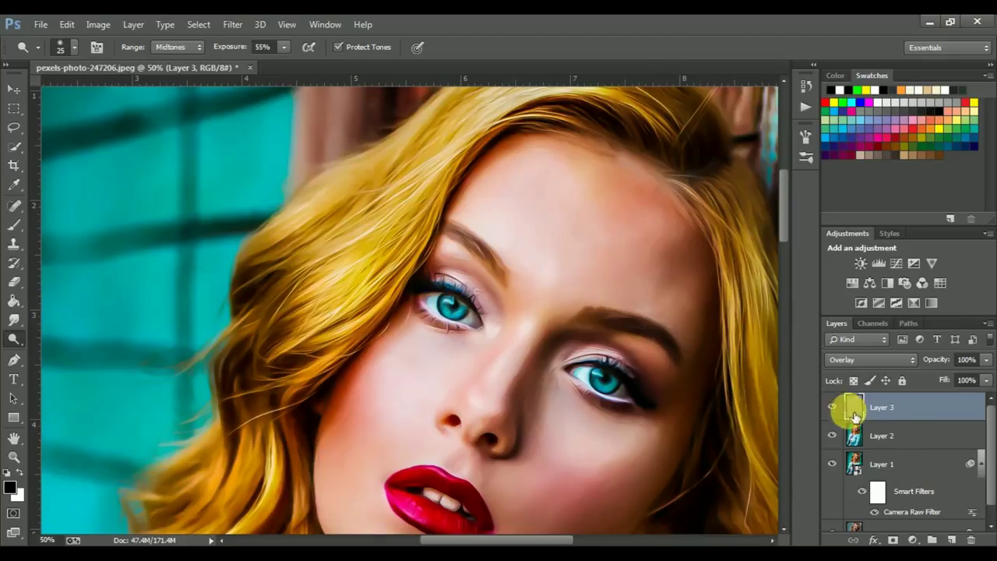
# Zoom out and toggle the Overlay layer off and on to compare before and after.
pyautogui.hotkey('ctrl', '-')
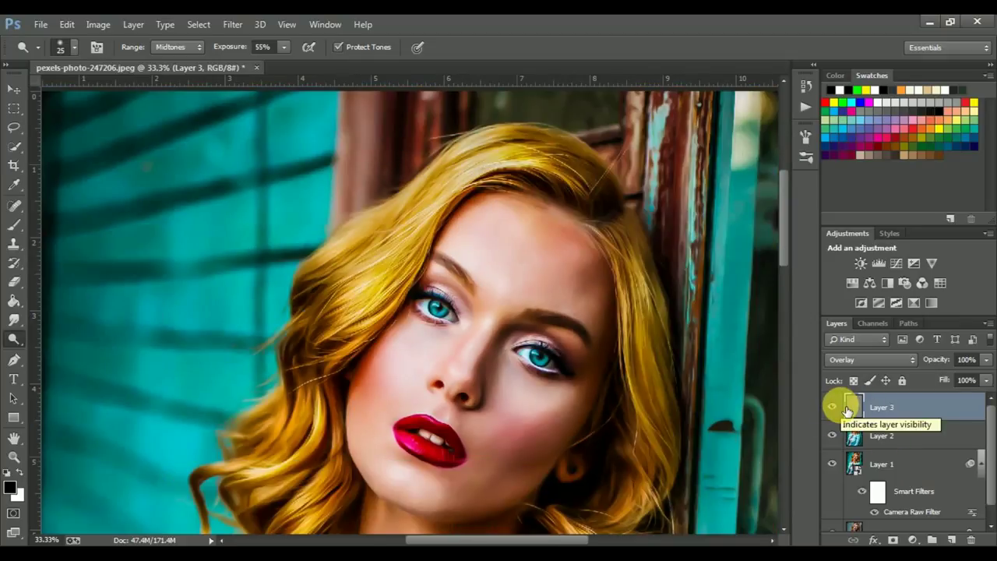
pyautogui.click(835, 406)
pyautogui.click(833, 408)
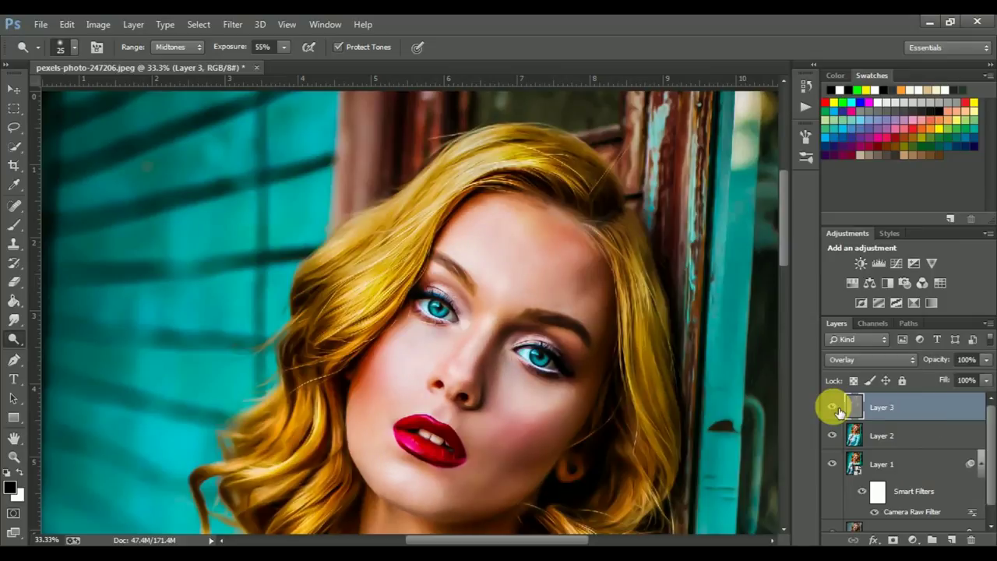
pyautogui.click(833, 408)
pyautogui.click(833, 408)
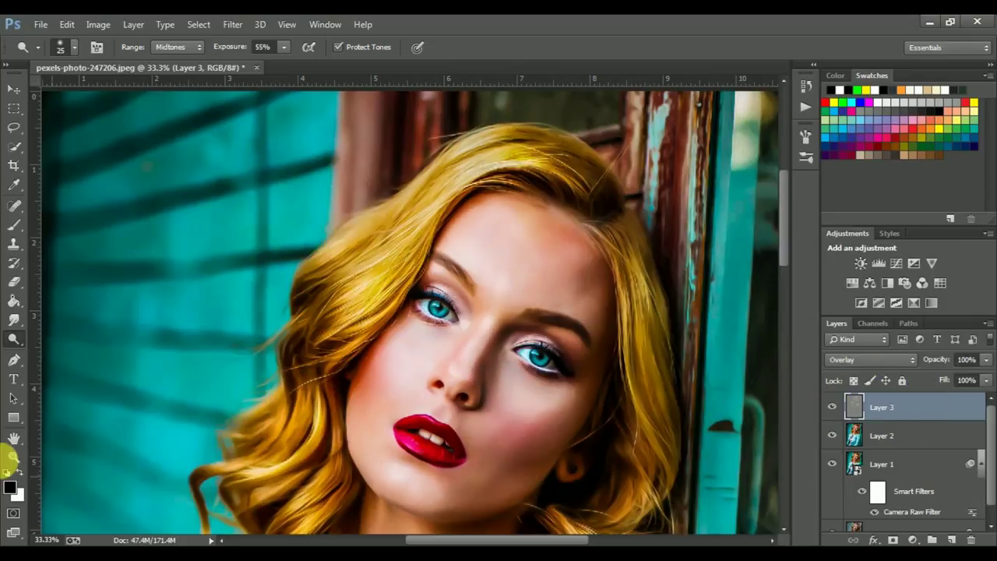
# Switch to the Burn tool and darken the hair from the left side to the crown.
pyautogui.rightClick(14, 339)
pyautogui.click(74, 350)
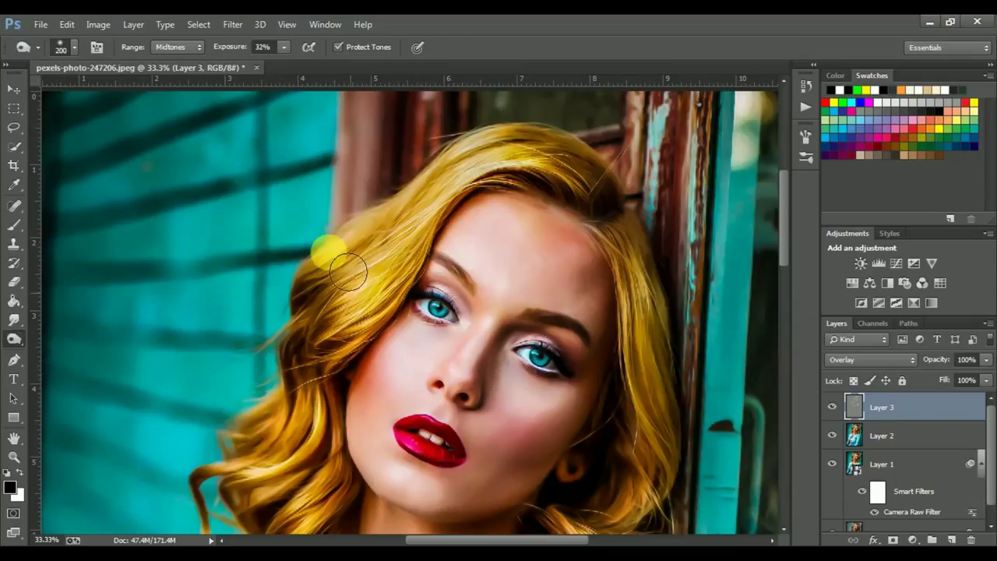
pyautogui.moveTo(325, 357)
pyautogui.mouseDown()
pyautogui.moveTo(330, 262)
pyautogui.moveTo(638, 206)
pyautogui.moveTo(578, 161)
pyautogui.moveTo(495, 175)
pyautogui.moveTo(368, 249)
pyautogui.moveTo(748, 369)
pyautogui.moveTo(661, 261)
pyautogui.moveTo(703, 407)
pyautogui.moveTo(687, 333)
pyautogui.moveTo(605, 422)
pyautogui.moveTo(530, 444)
pyautogui.mouseUp()
pyautogui.scroll(-2, 703, 408)
pyautogui.scroll(-2, 530, 444)
pyautogui.moveTo(596, 389)
pyautogui.mouseDown()
pyautogui.moveTo(605, 418)
pyautogui.moveTo(483, 468)
pyautogui.moveTo(460, 423)
pyautogui.moveTo(547, 396)
pyautogui.moveTo(561, 352)
pyautogui.moveTo(625, 369)
pyautogui.moveTo(637, 234)
pyautogui.moveTo(621, 209)
pyautogui.moveTo(633, 327)
pyautogui.mouseUp()
pyautogui.scroll(1, 612, 358)
pyautogui.scroll(2, 625, 369)
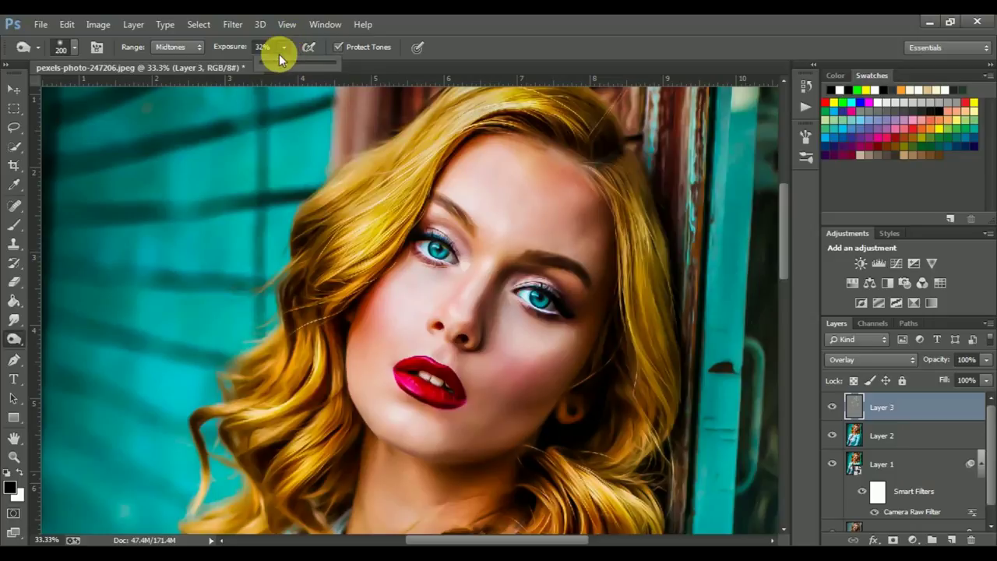
# Lower the exposure to 23% and gently shade the chest and neck skin.
pyautogui.moveTo(278, 54); pyautogui.dragTo(277, 61)
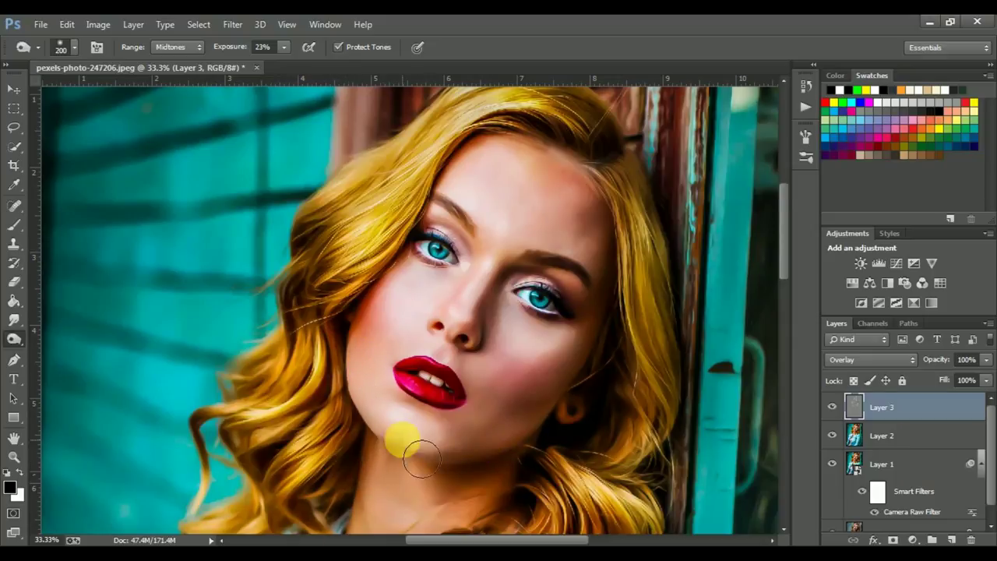
pyautogui.scroll(-5, 421, 460)
pyautogui.scroll(-2, 412, 463)
pyautogui.scroll(-3, 335, 412)
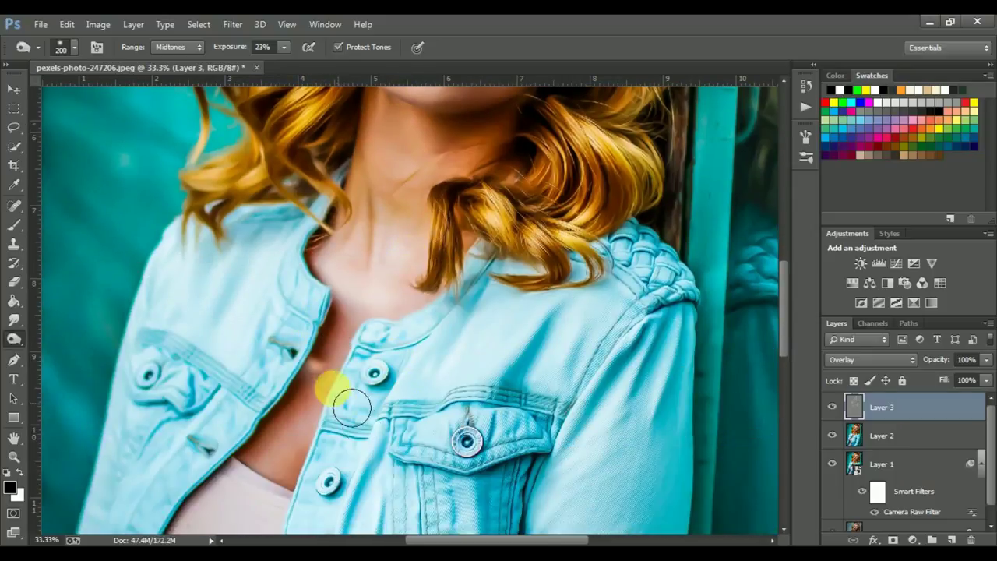
pyautogui.moveTo(352, 406); pyautogui.dragTo(307, 494)
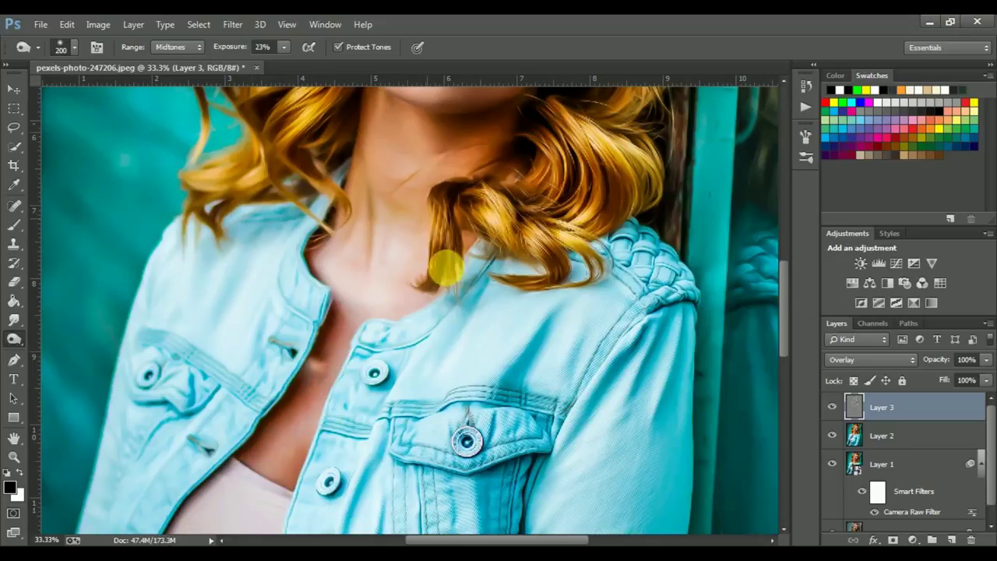
pyautogui.scroll(2, 446, 268)
pyautogui.scroll(2, 471, 262)
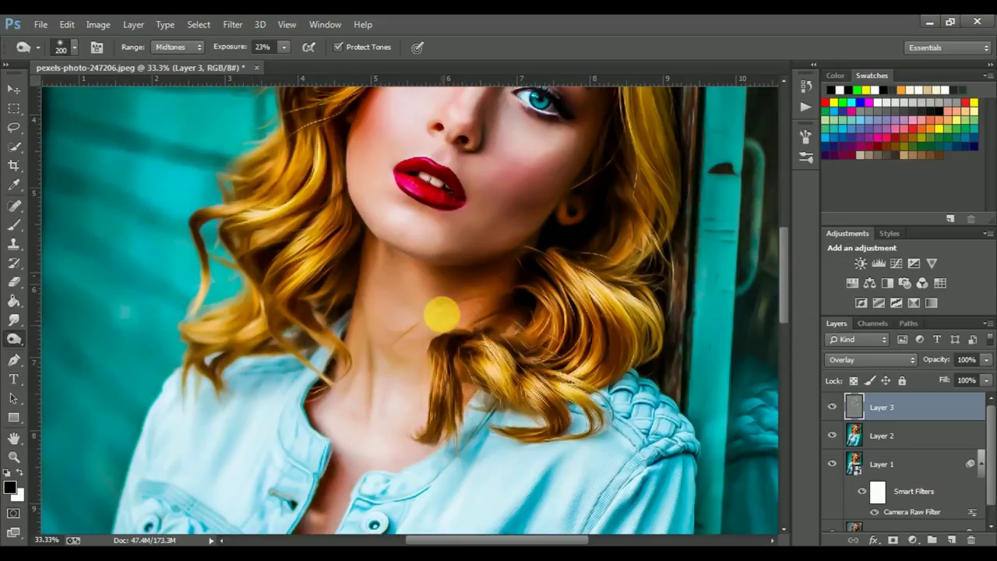
# Rework the shading along the right eyebrow with a smaller brush, then compare Layer 3 hidden and shown.
pyautogui.rightClick(521, 281)
pyautogui.scroll(2, 526, 273)
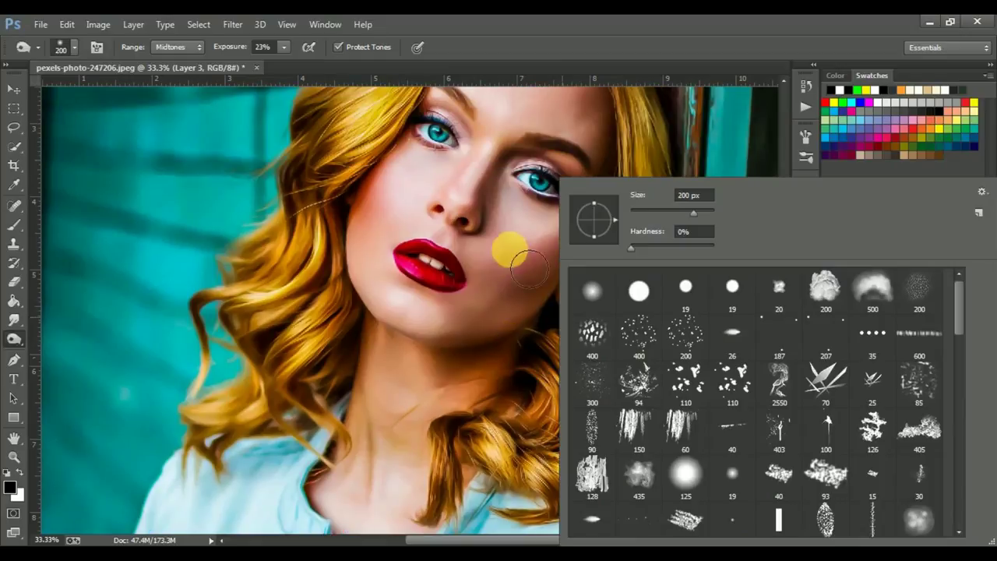
pyautogui.click(545, 326)
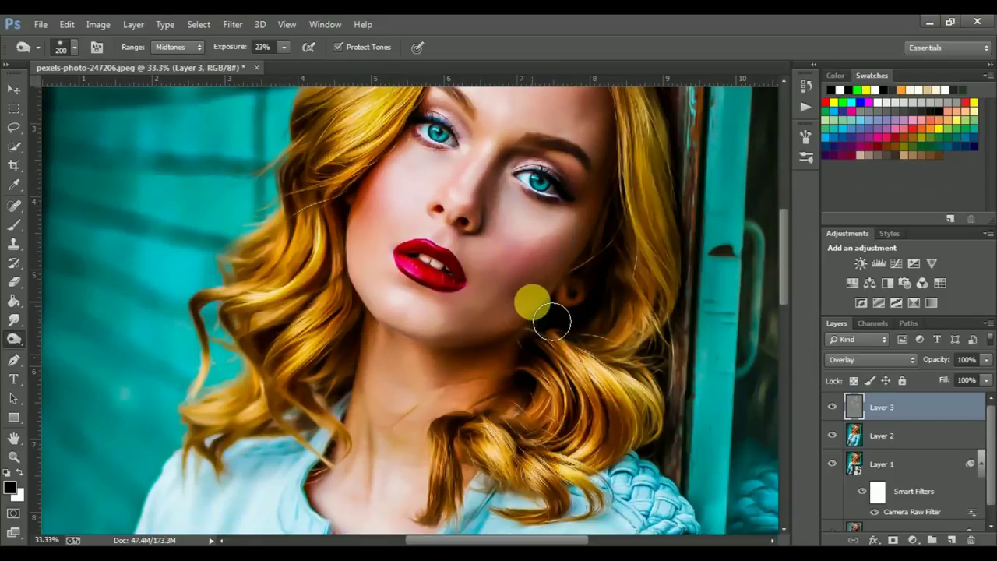
pyautogui.scroll(2, 600, 291)
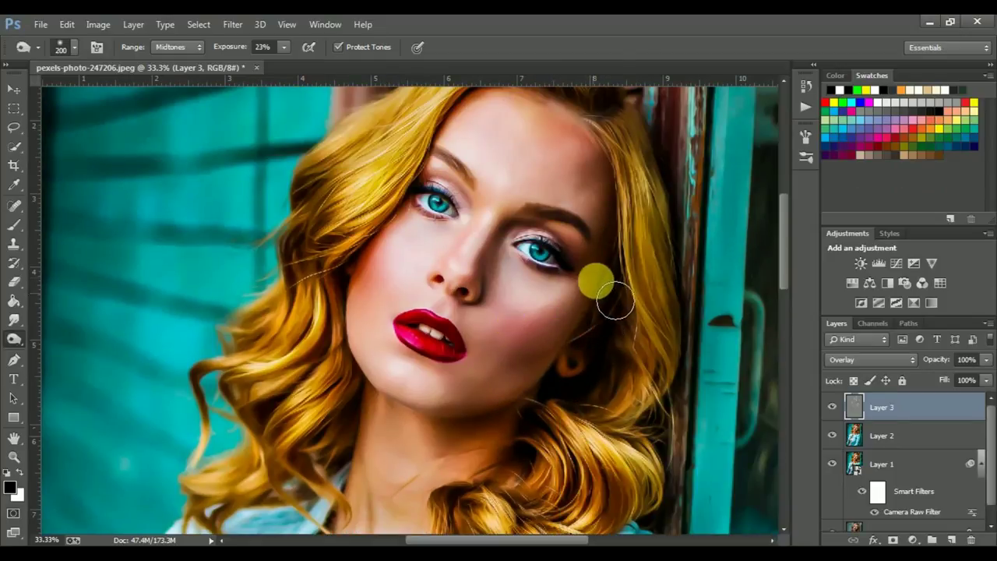
pyautogui.scroll(2, 605, 294)
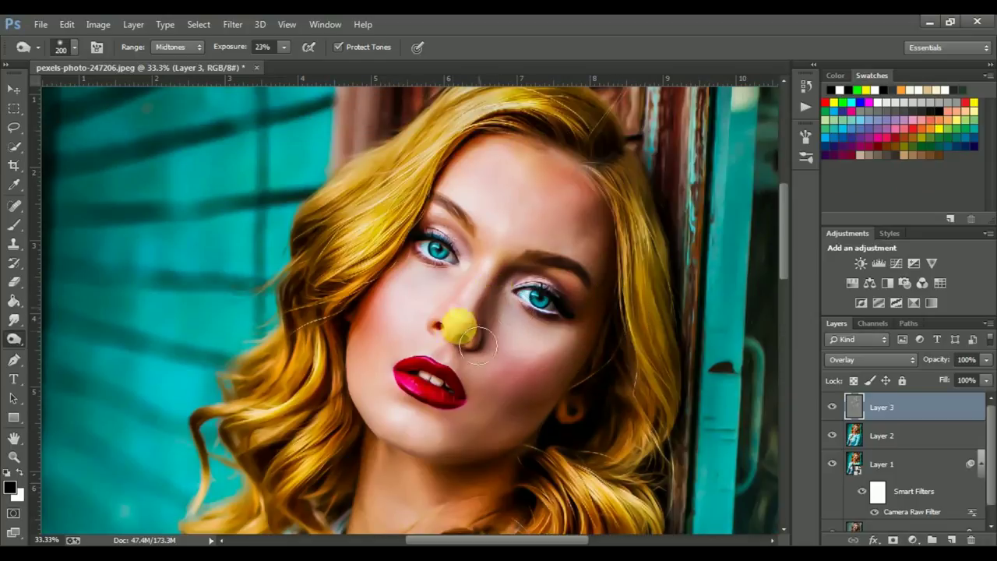
pyautogui.press('[')
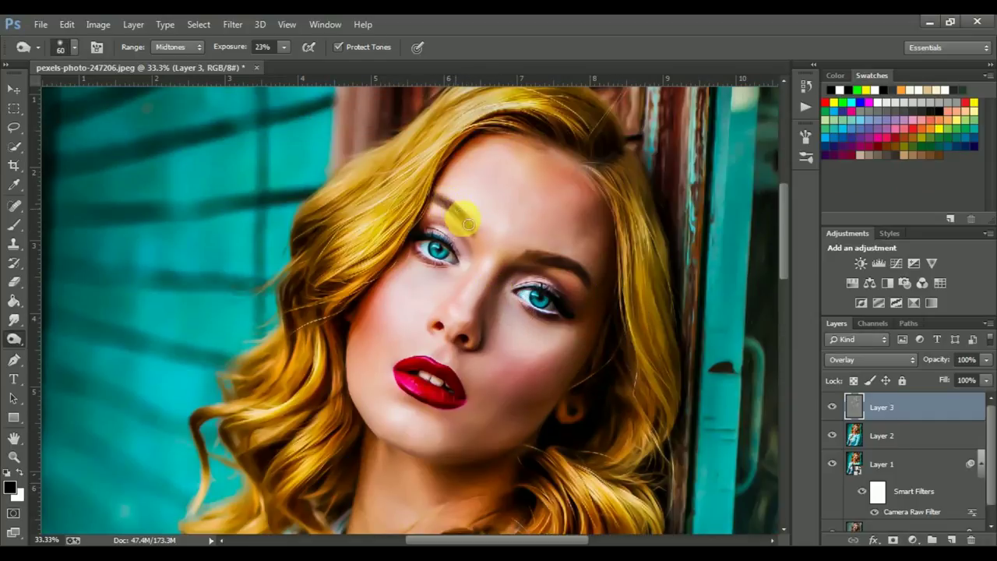
pyautogui.moveTo(535, 263)
pyautogui.mouseDown()
pyautogui.moveTo(545, 251)
pyautogui.moveTo(578, 272)
pyautogui.moveTo(427, 244)
pyautogui.moveTo(549, 295)
pyautogui.moveTo(566, 322)
pyautogui.moveTo(507, 319)
pyautogui.moveTo(425, 245)
pyautogui.moveTo(472, 262)
pyautogui.moveTo(806, 263)
pyautogui.moveTo(654, 230)
pyautogui.mouseUp()
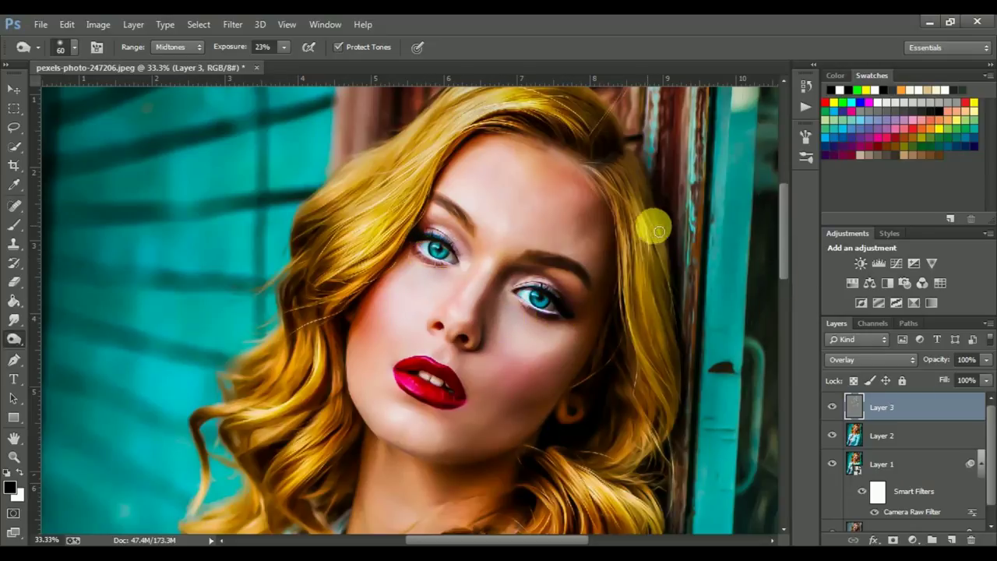
pyautogui.click(833, 407)
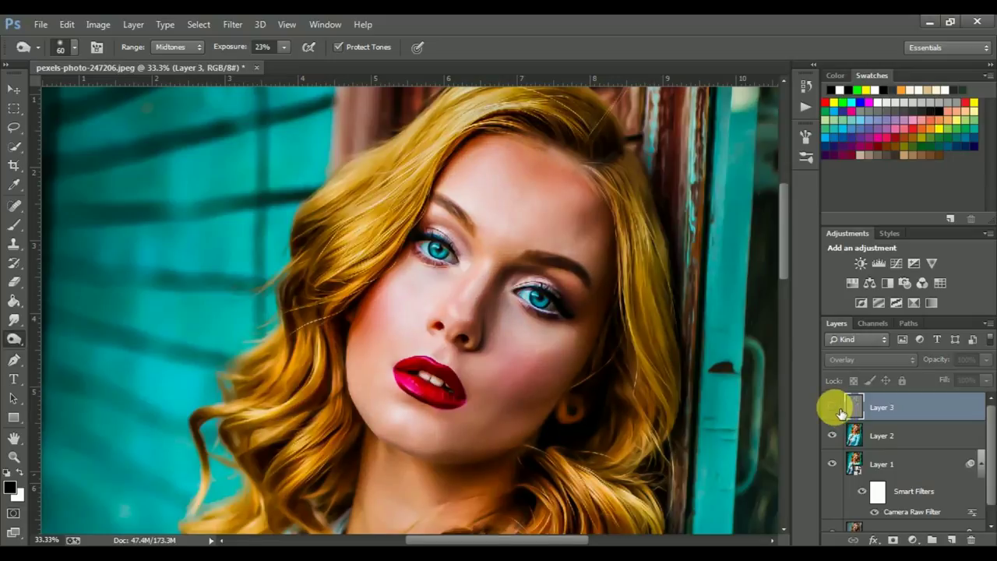
pyautogui.click(833, 407)
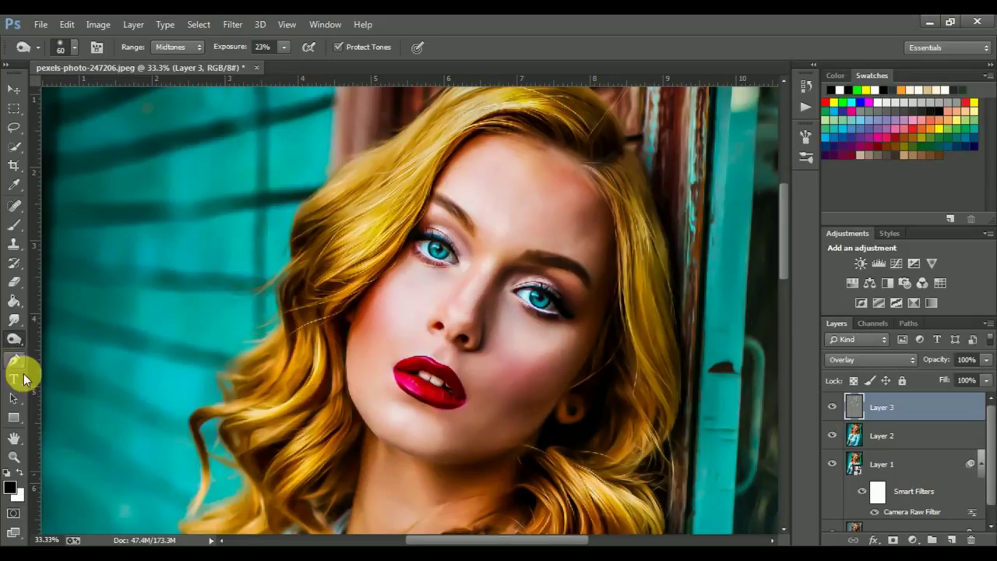
# Switch to the Dodge tool, zoom in with a larger brush, and lighten the lower lip.
pyautogui.rightClick(17, 334)
pyautogui.click(70, 348)
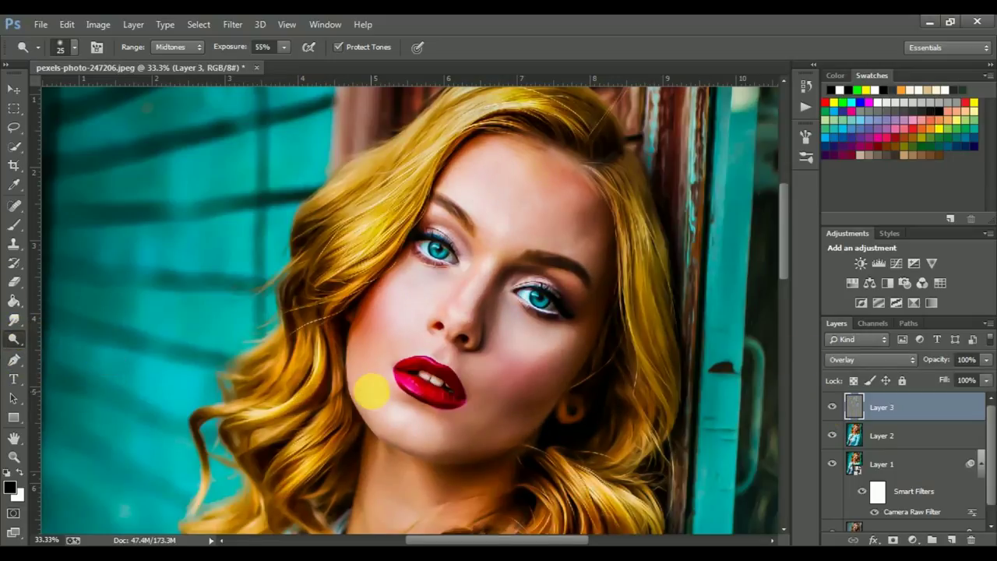
pyautogui.keyDown('ctrl'); pyautogui.click(396, 395); pyautogui.keyUp('ctrl')
pyautogui.press(']')
pyautogui.press(']')
pyautogui.scroll(-2, 401, 340)
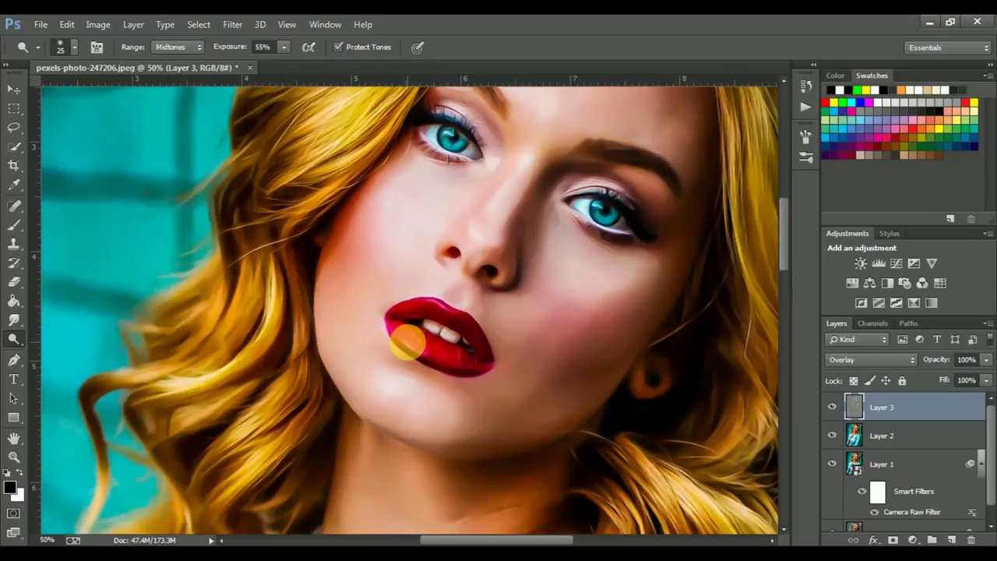
pyautogui.press(']')
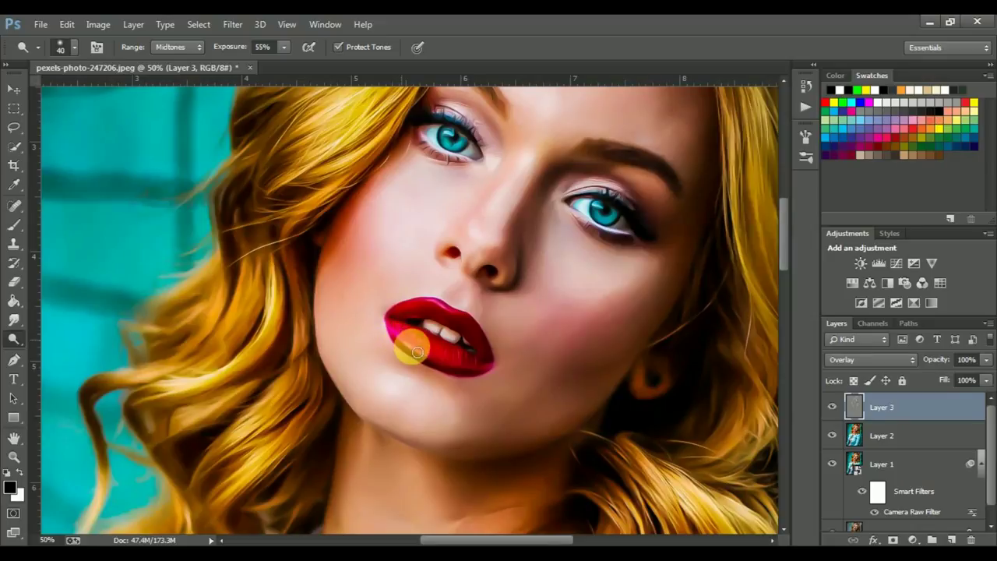
pyautogui.moveTo(417, 352)
pyautogui.mouseDown()
pyautogui.moveTo(402, 330)
pyautogui.moveTo(421, 352)
pyautogui.moveTo(461, 329)
pyautogui.mouseUp()
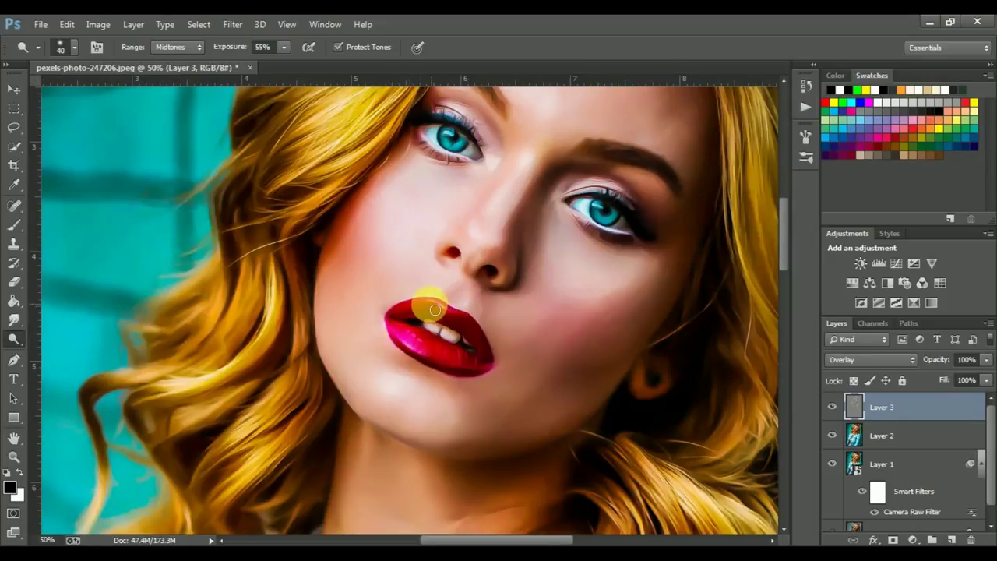
# Compare with the Overlay layer hidden, then lighten the left and right parts of the lips.
pyautogui.click(835, 406)
pyautogui.click(834, 407)
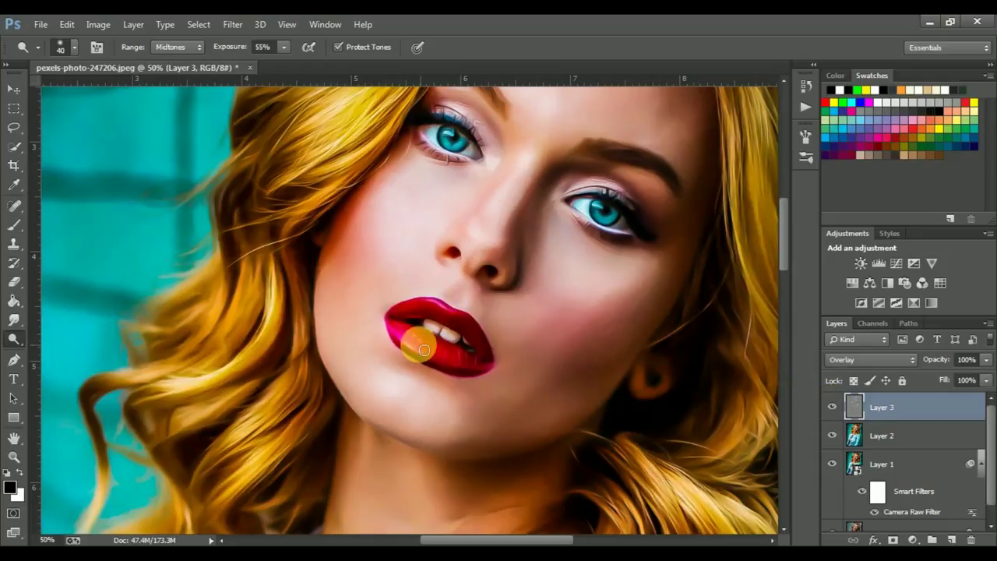
pyautogui.moveTo(400, 336)
pyautogui.mouseDown()
pyautogui.moveTo(416, 349)
pyautogui.moveTo(430, 333)
pyautogui.mouseUp()
pyautogui.moveTo(491, 362)
pyautogui.mouseDown()
pyautogui.moveTo(427, 325)
pyautogui.moveTo(457, 343)
pyautogui.mouseUp()
# Fit the image, compare Layer 3 on and off, and stamp visible layers into Layer 4.
pyautogui.hotkey('ctrl', '0')
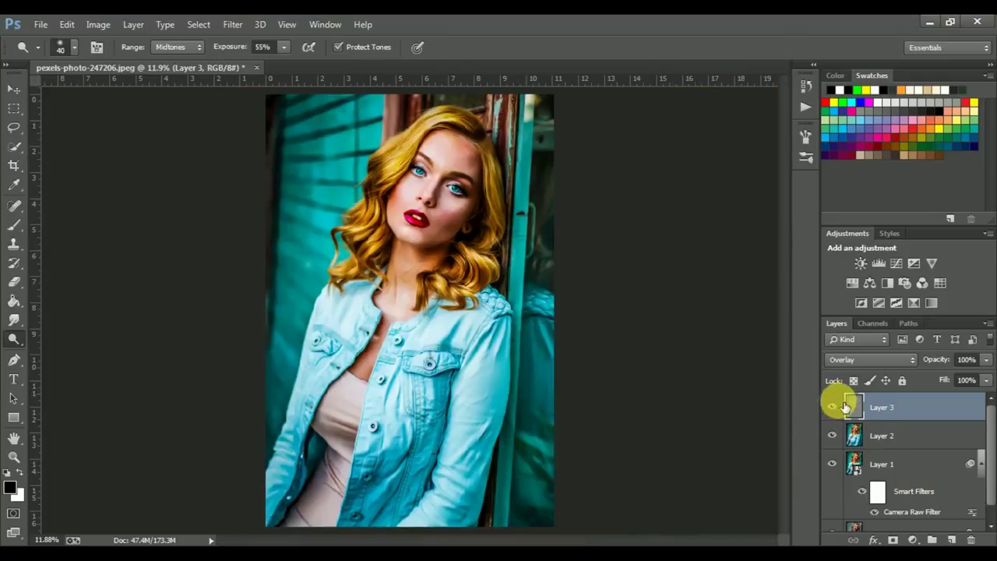
pyautogui.click(835, 406)
pyautogui.click(834, 405)
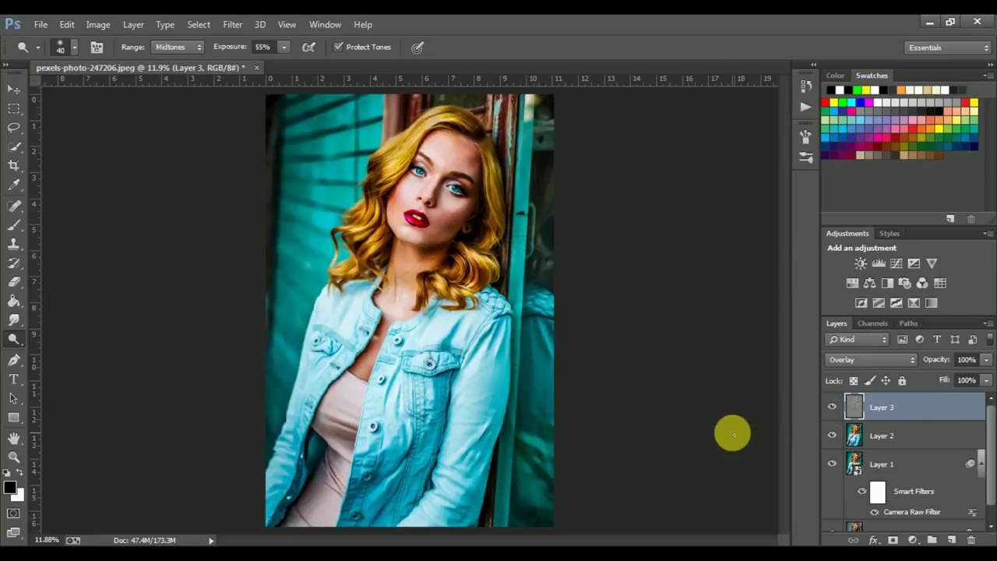
pyautogui.hotkey('ctrl', 'shift', 'alt', 'e')
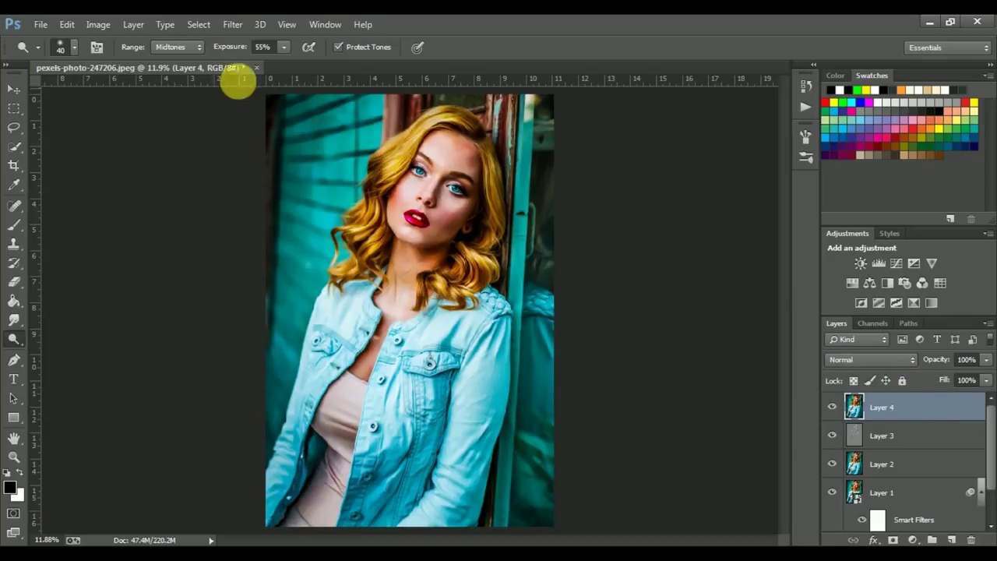
# Run Filter > Other > High Pass on Layer 4, previewing the grey edge map at 1.5 pixels.
pyautogui.click(233, 24)
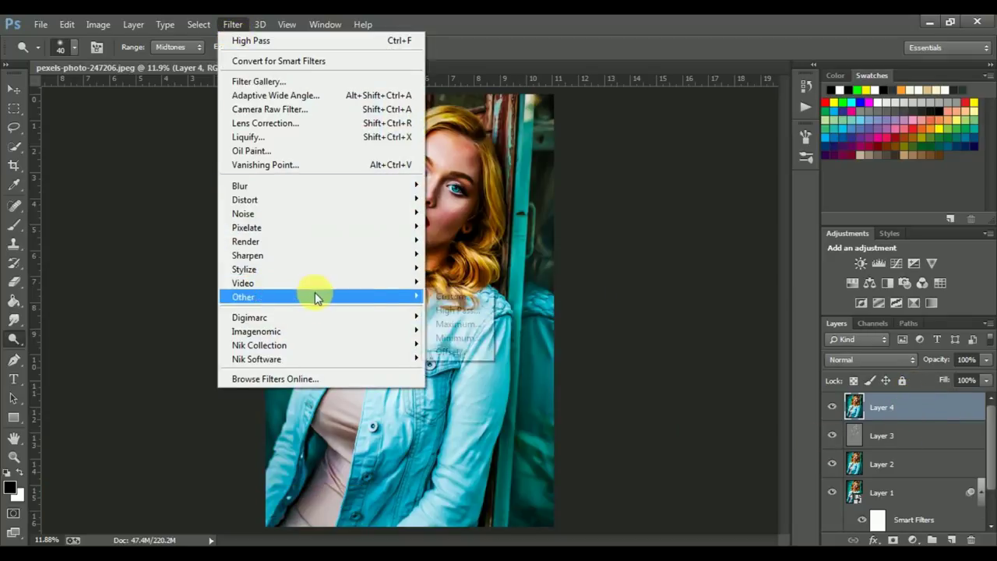
pyautogui.moveTo(243, 297)
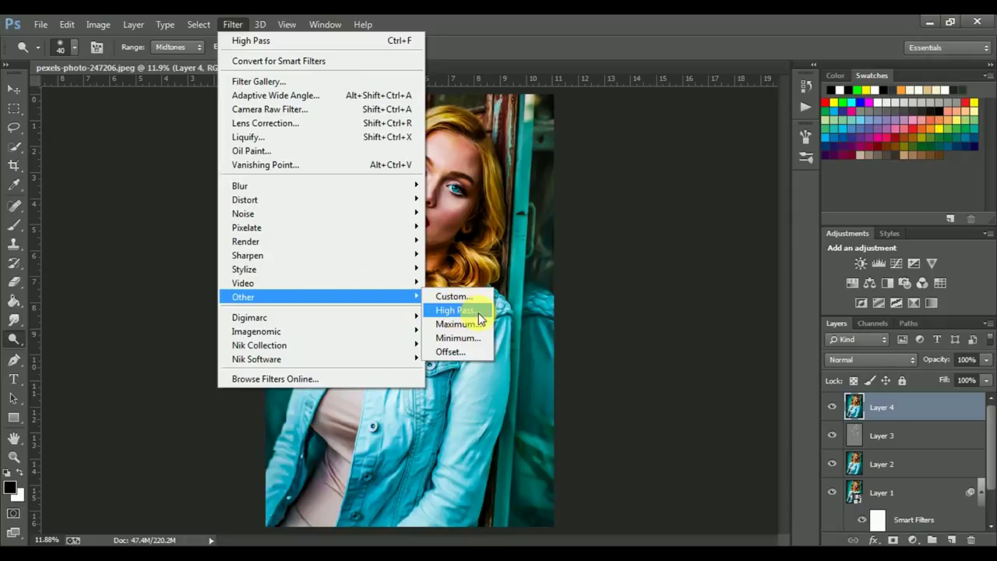
pyautogui.click(457, 310)
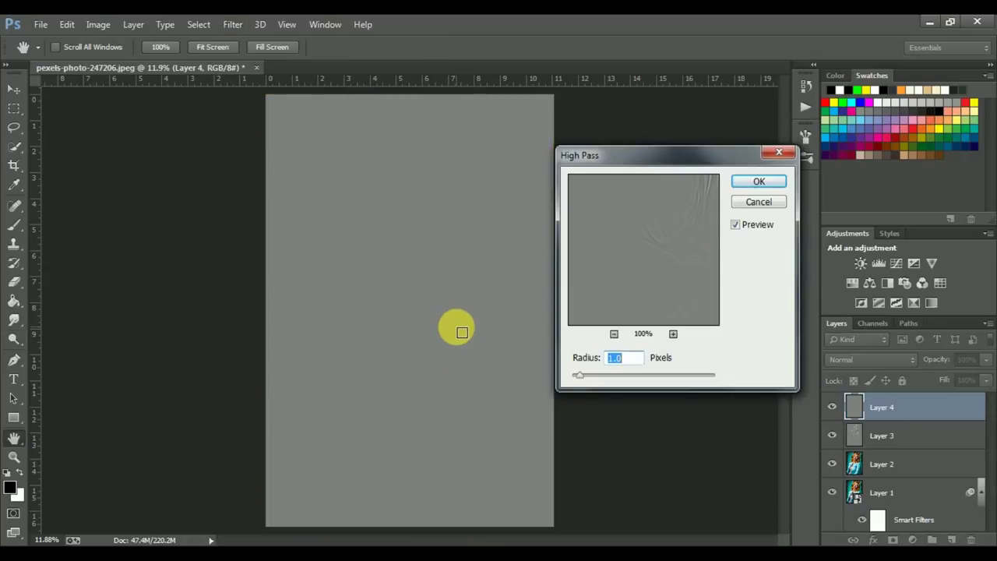
pyautogui.hotkey('ctrl', '+')
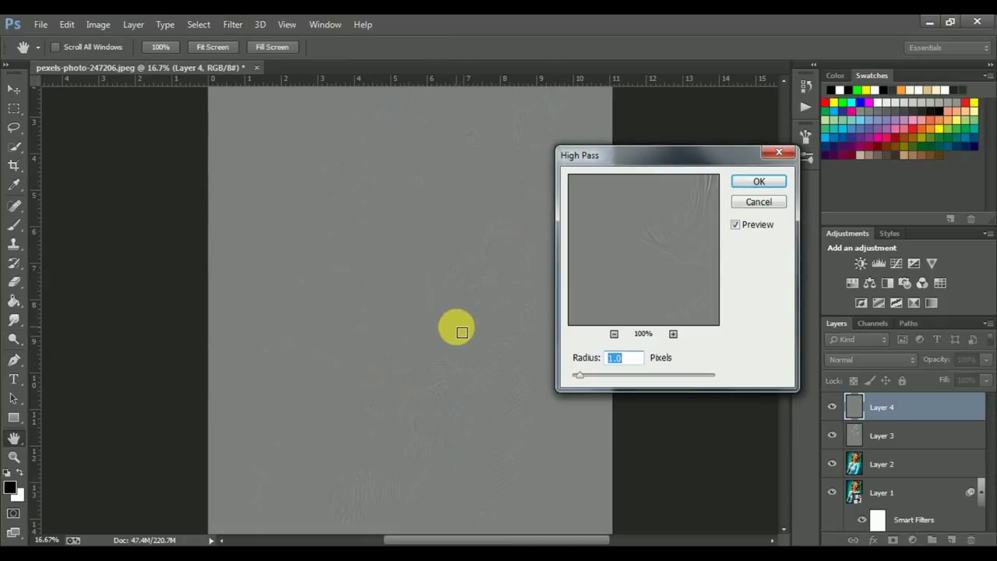
pyautogui.moveTo(688, 163)
pyautogui.mouseDown()
pyautogui.moveTo(604, 214)
pyautogui.moveTo(581, 200)
pyautogui.mouseUp()
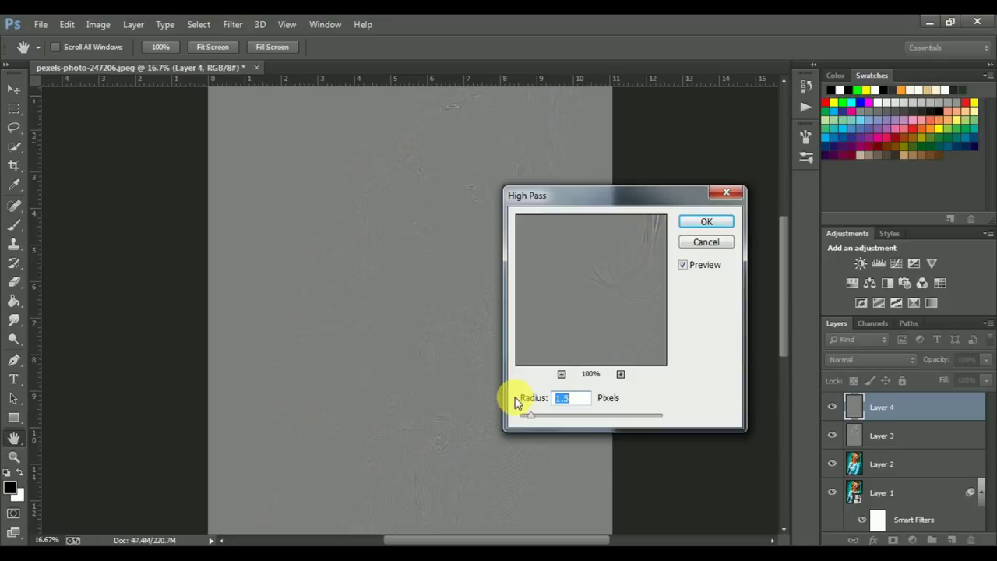
# Apply the High Pass filter and set Layer 4's blend mode to Vivid Light.
pyautogui.click(687, 222)
pyautogui.press('o')
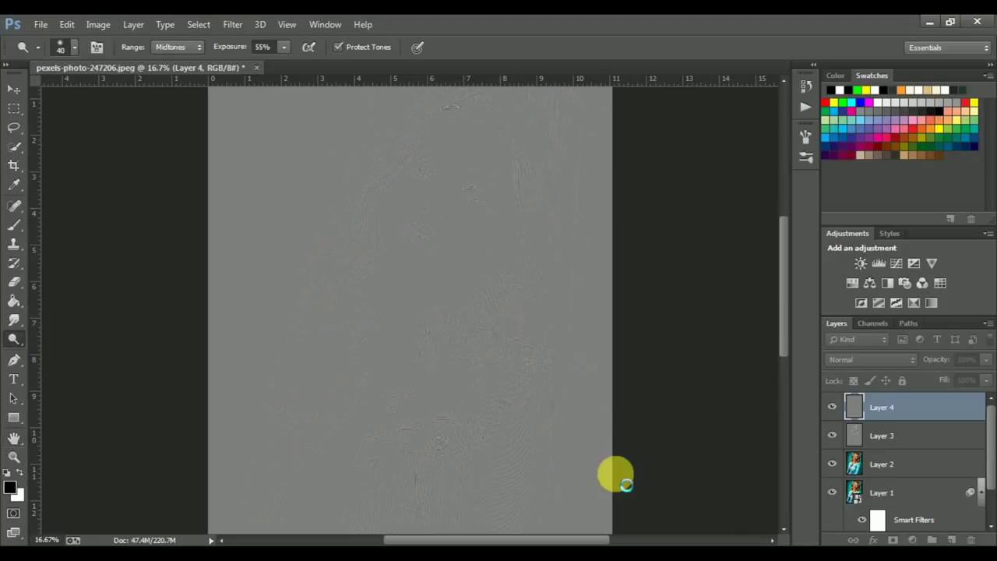
pyautogui.click(872, 360)
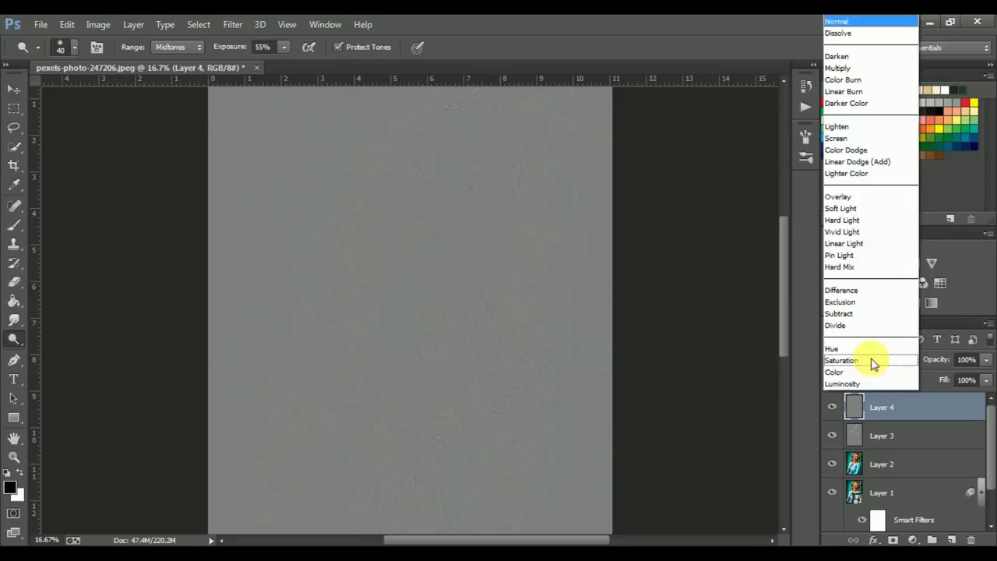
pyautogui.click(847, 232)
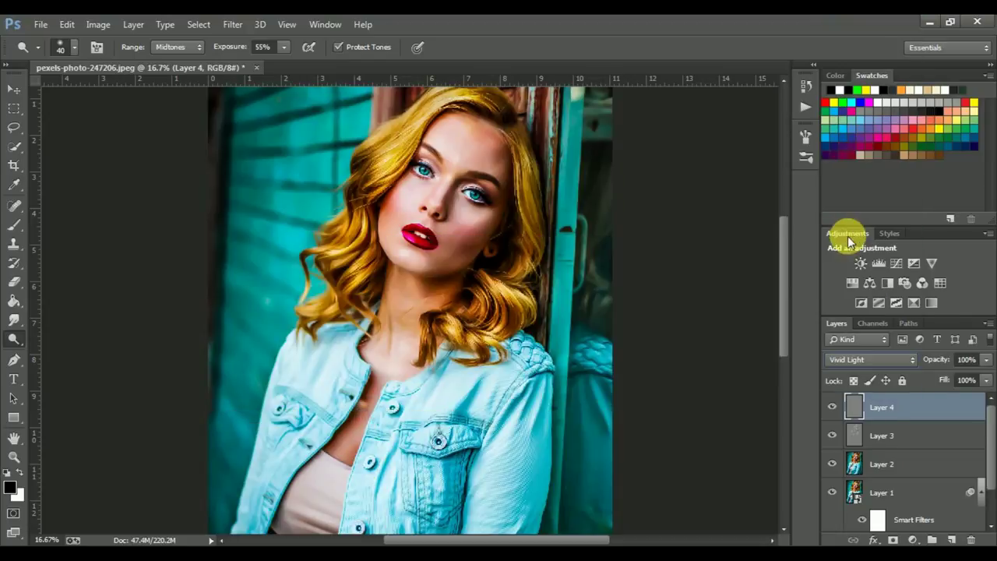
# Zoom in on the face, toggle Layer 4 off and on to compare sharpening, then fit to screen.
pyautogui.hotkey('ctrl', '+')
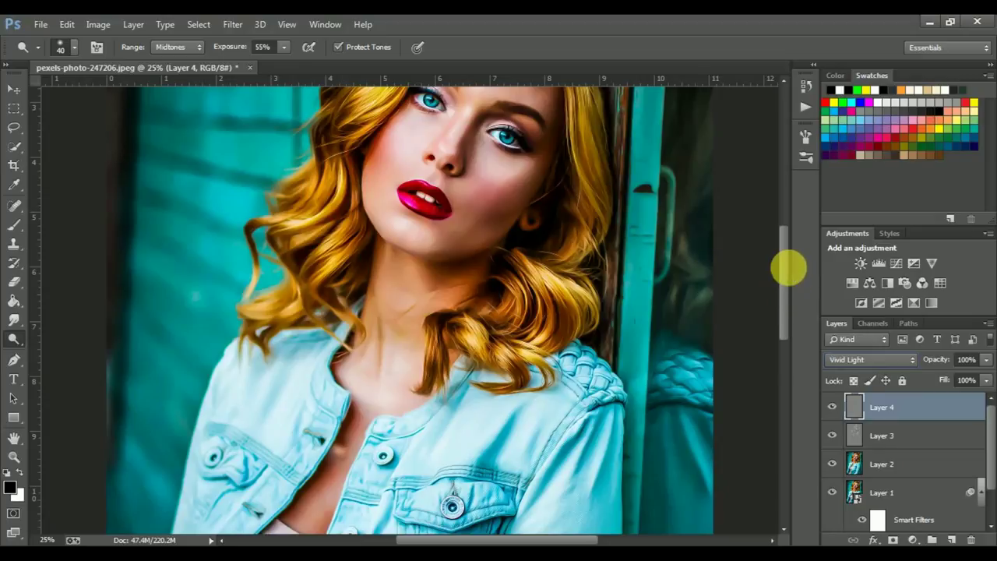
pyautogui.moveTo(790, 289); pyautogui.dragTo(783, 240)
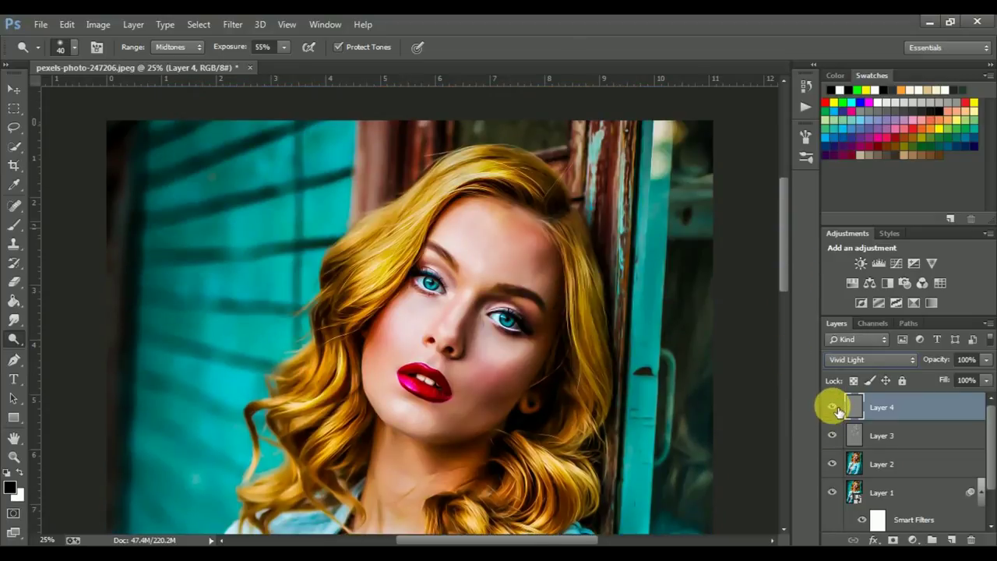
pyautogui.click(833, 407)
pyautogui.click(834, 407)
pyautogui.hotkey('ctrl', '+')
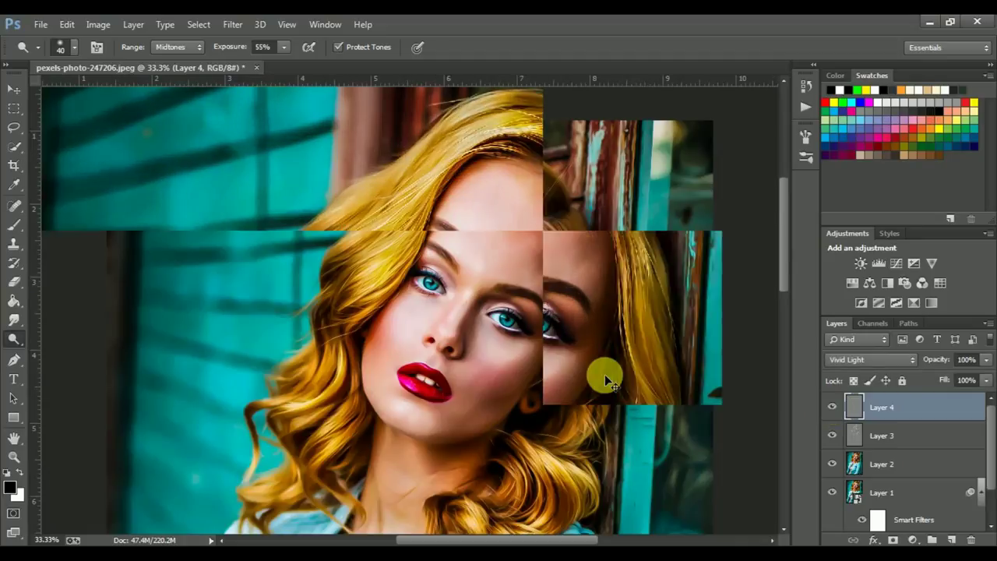
pyautogui.click(832, 407)
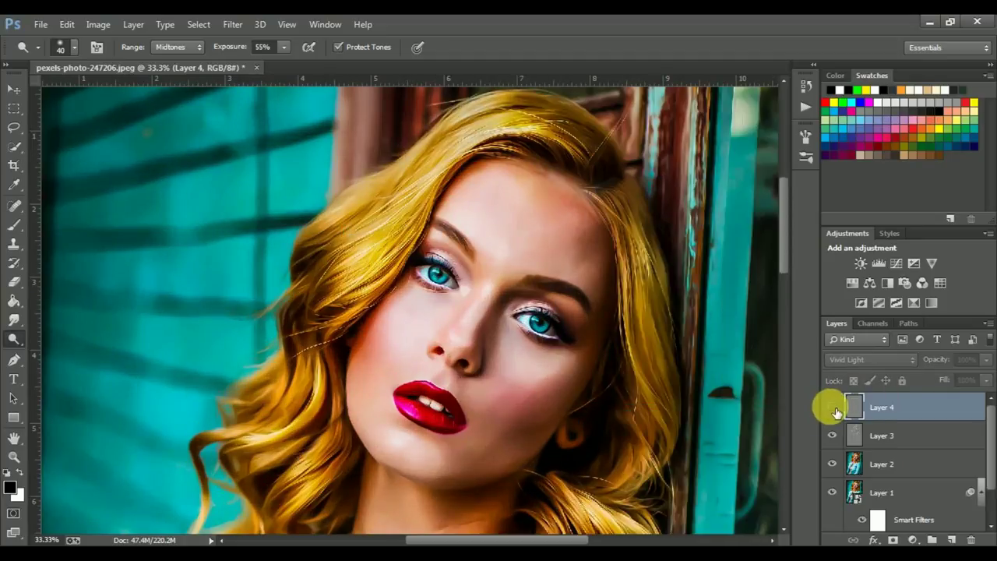
pyautogui.click(832, 407)
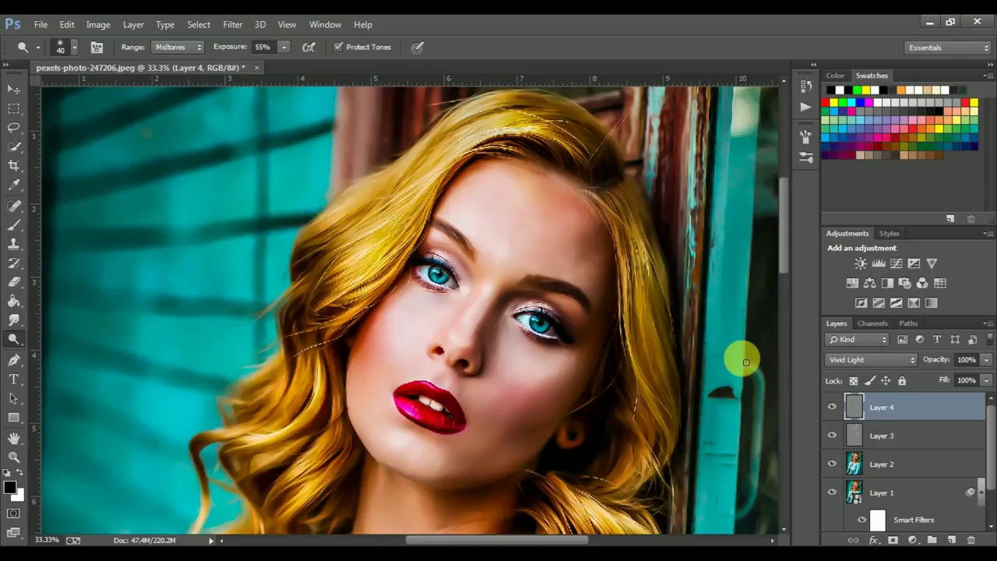
pyautogui.hotkey('ctrl', '0')
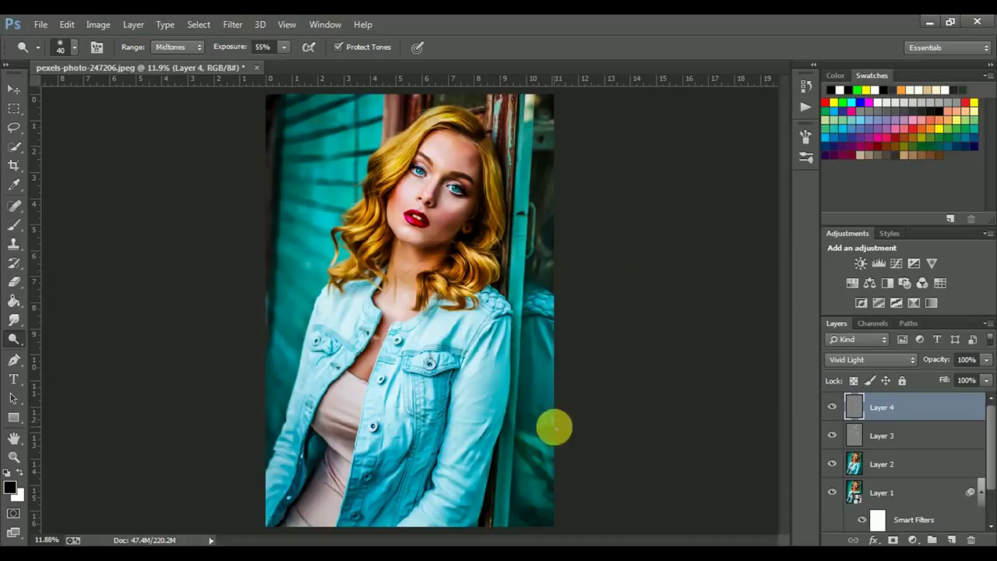
# Select Layers 1–4, group them with Ctrl+G into Group 1, and toggle the group to compare.
pyautogui.scroll(-2, 890, 487)
pyautogui.scroll(-1, 942, 499)
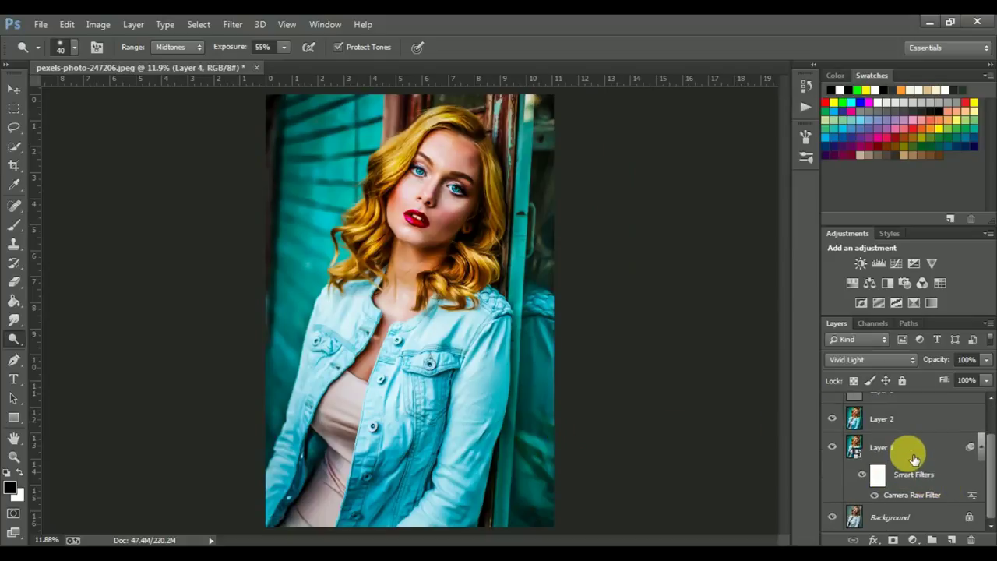
pyautogui.keyDown('shift'); pyautogui.click(913, 458); pyautogui.keyUp('shift')
pyautogui.hotkey('ctrl', 'g')
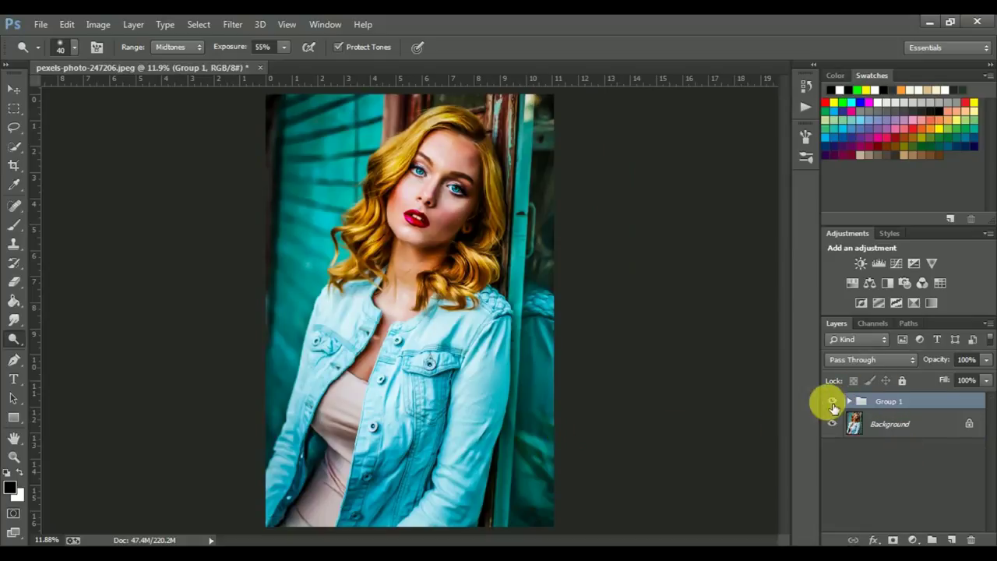
pyautogui.click(833, 402)
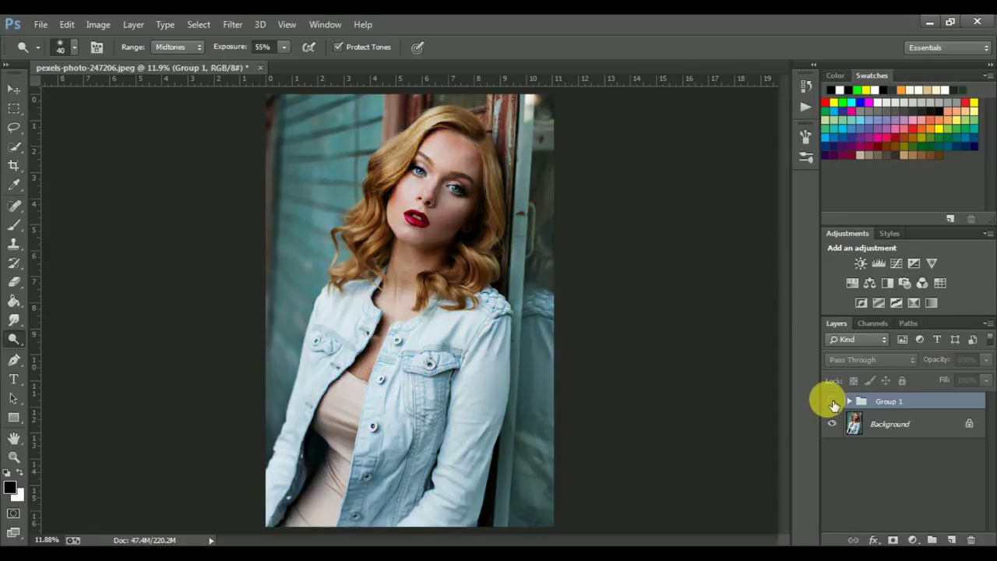
pyautogui.click(832, 401)
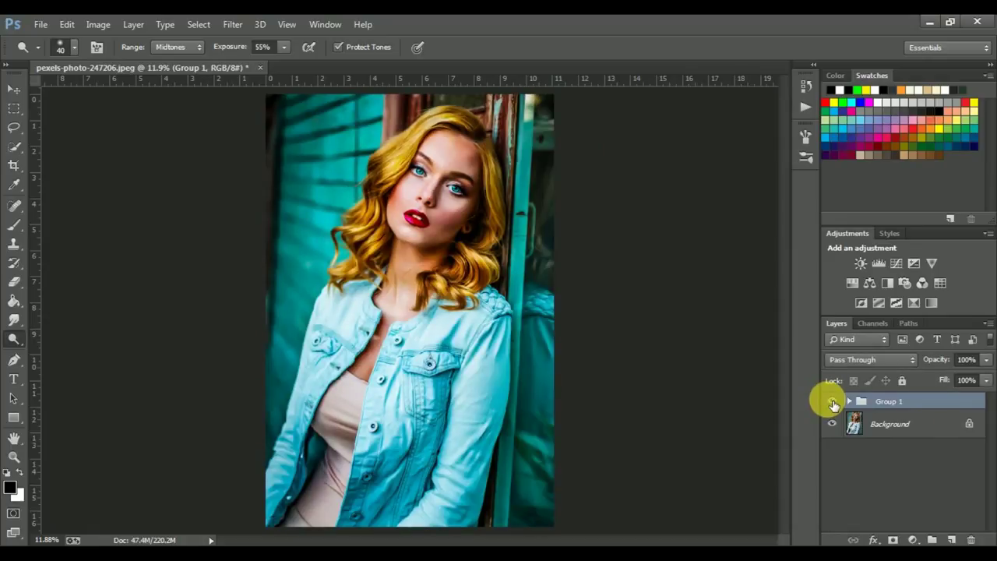